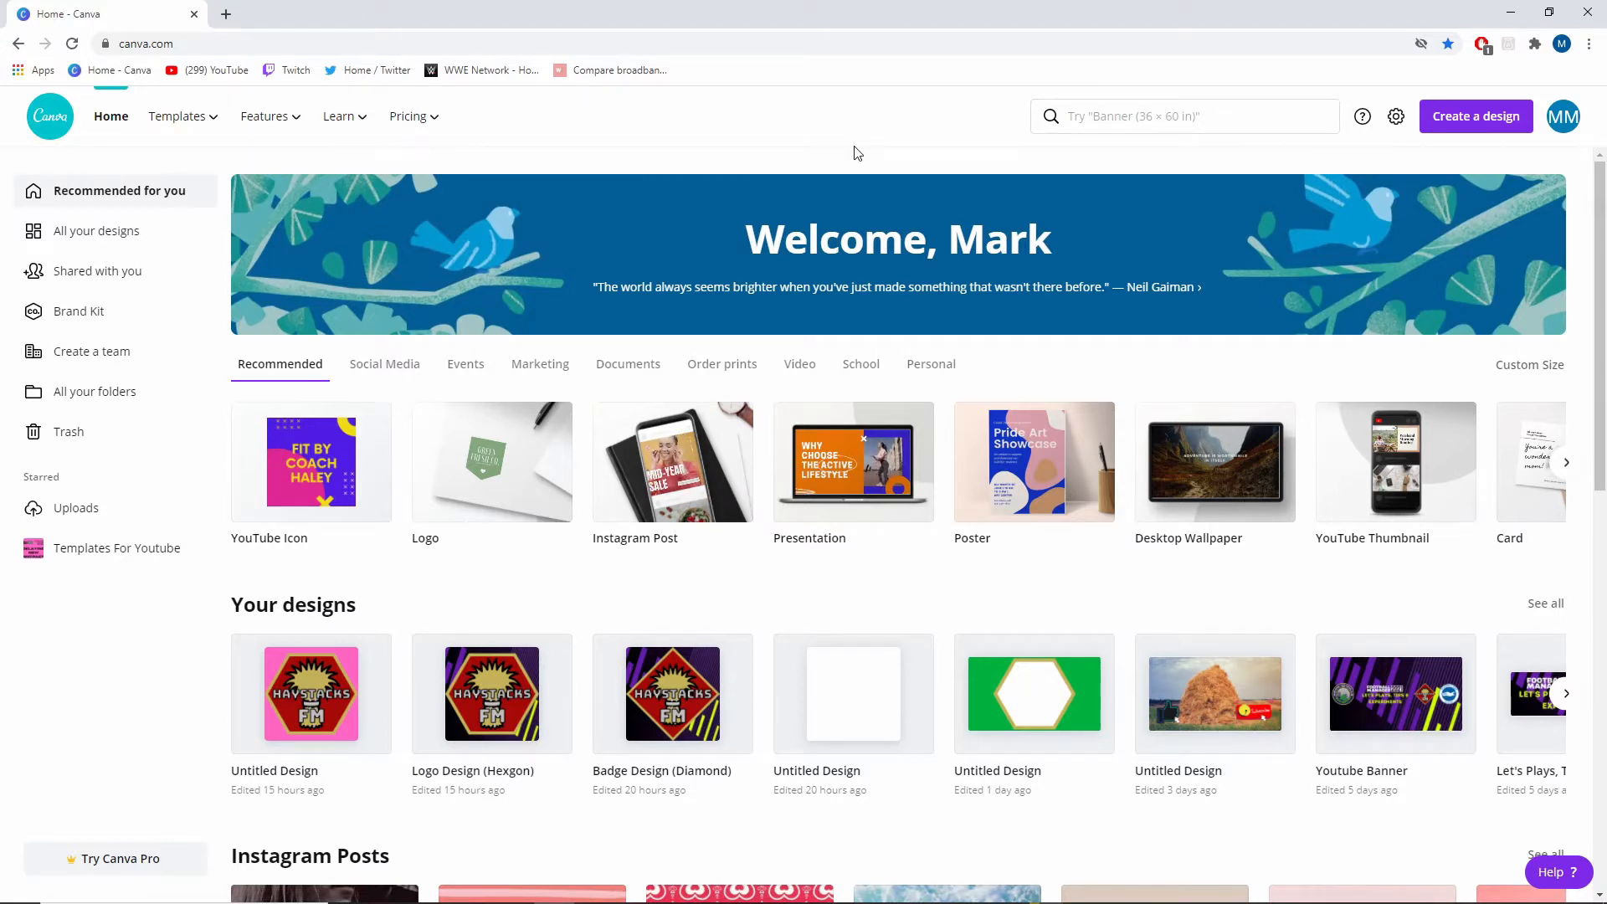
Step: Search for the YouTube Thumbnail format and create a blank 1280 × 720 px design from it
click(1055, 112)
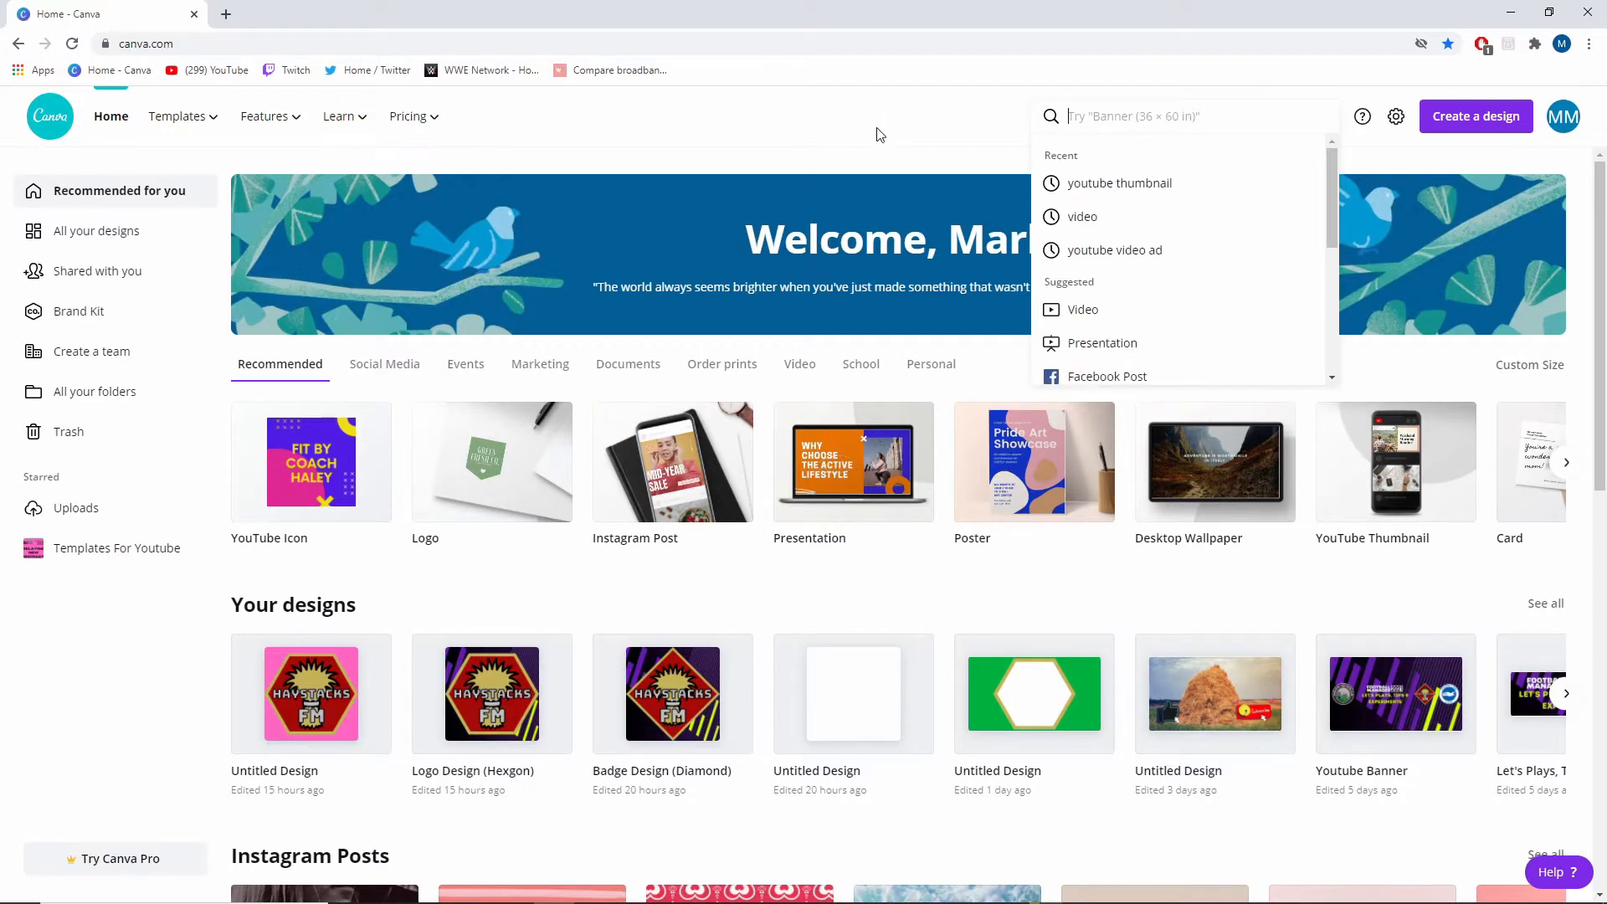
text(youtube th)
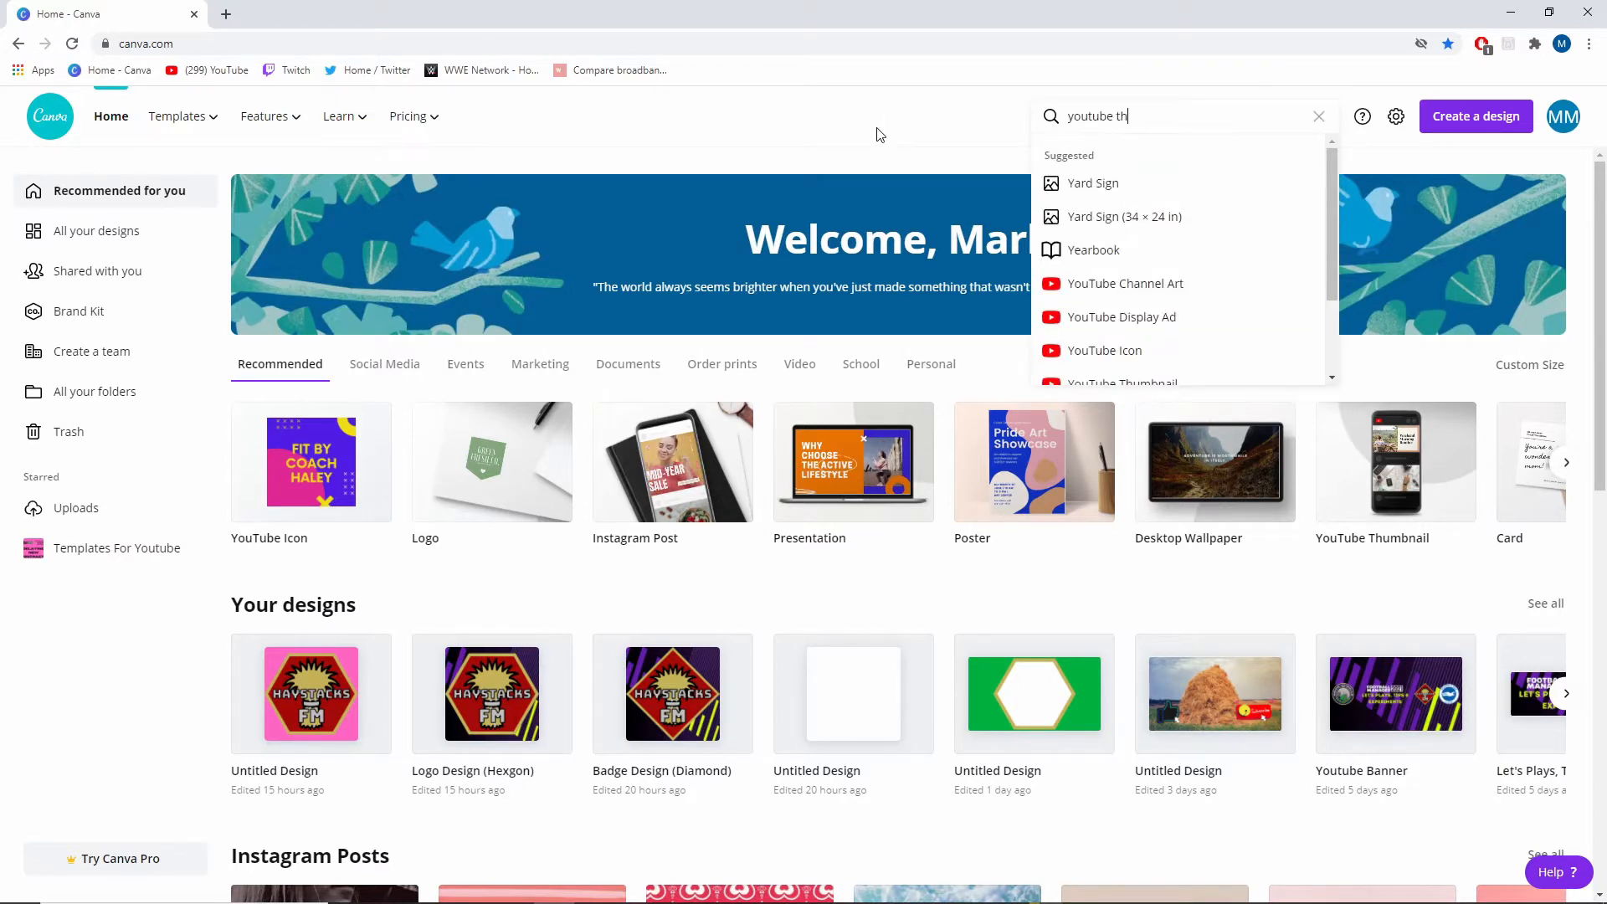
text(um)
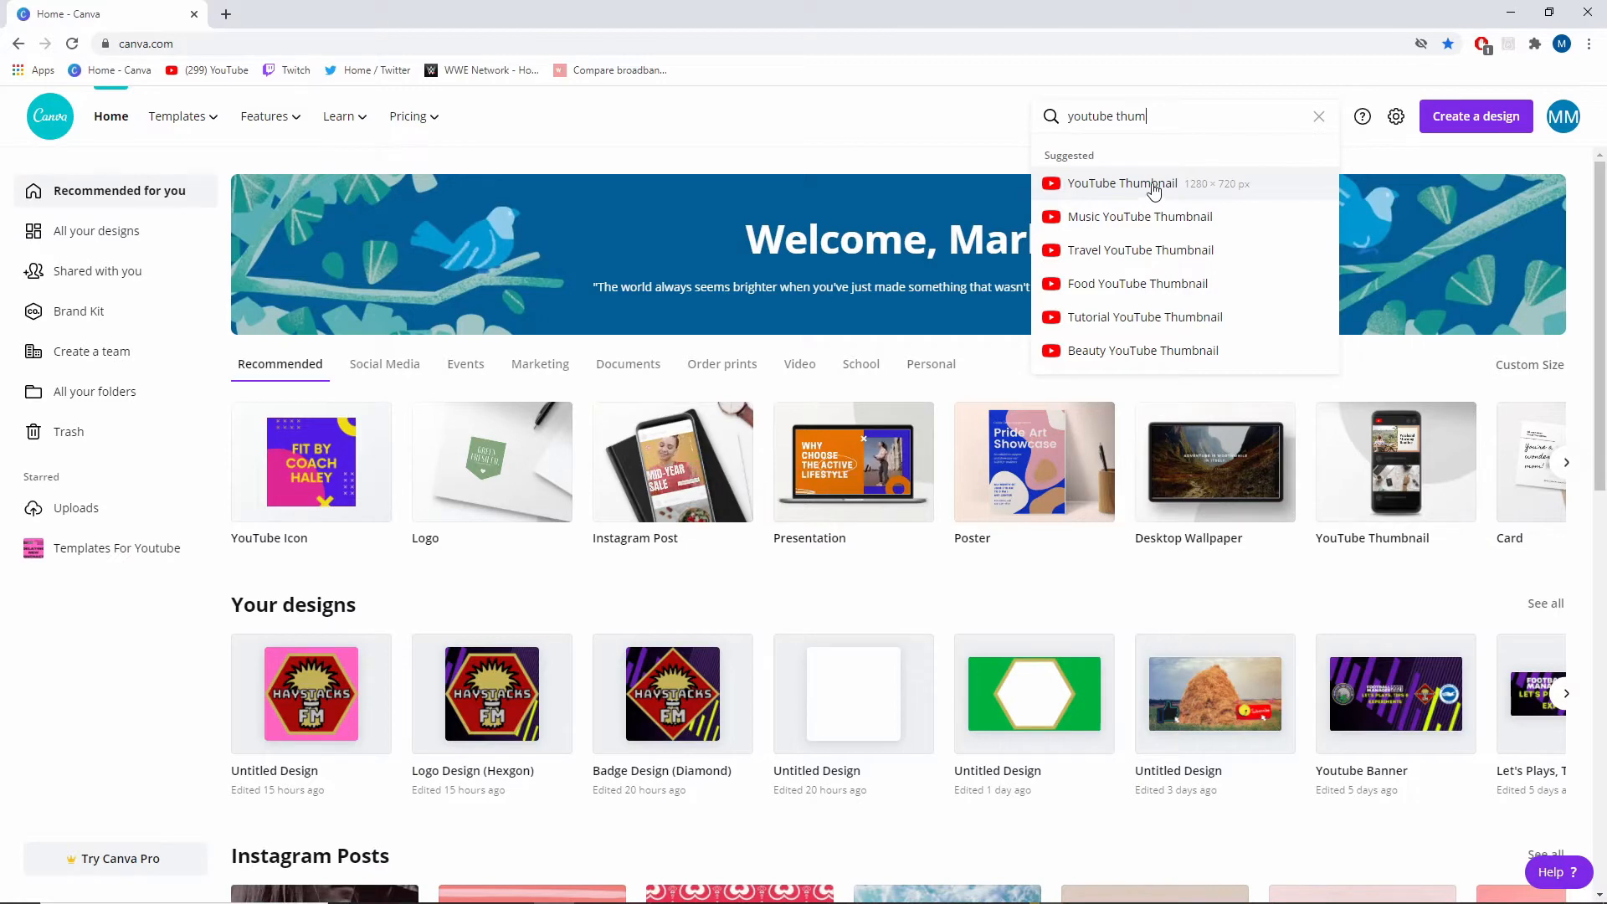
click(1157, 190)
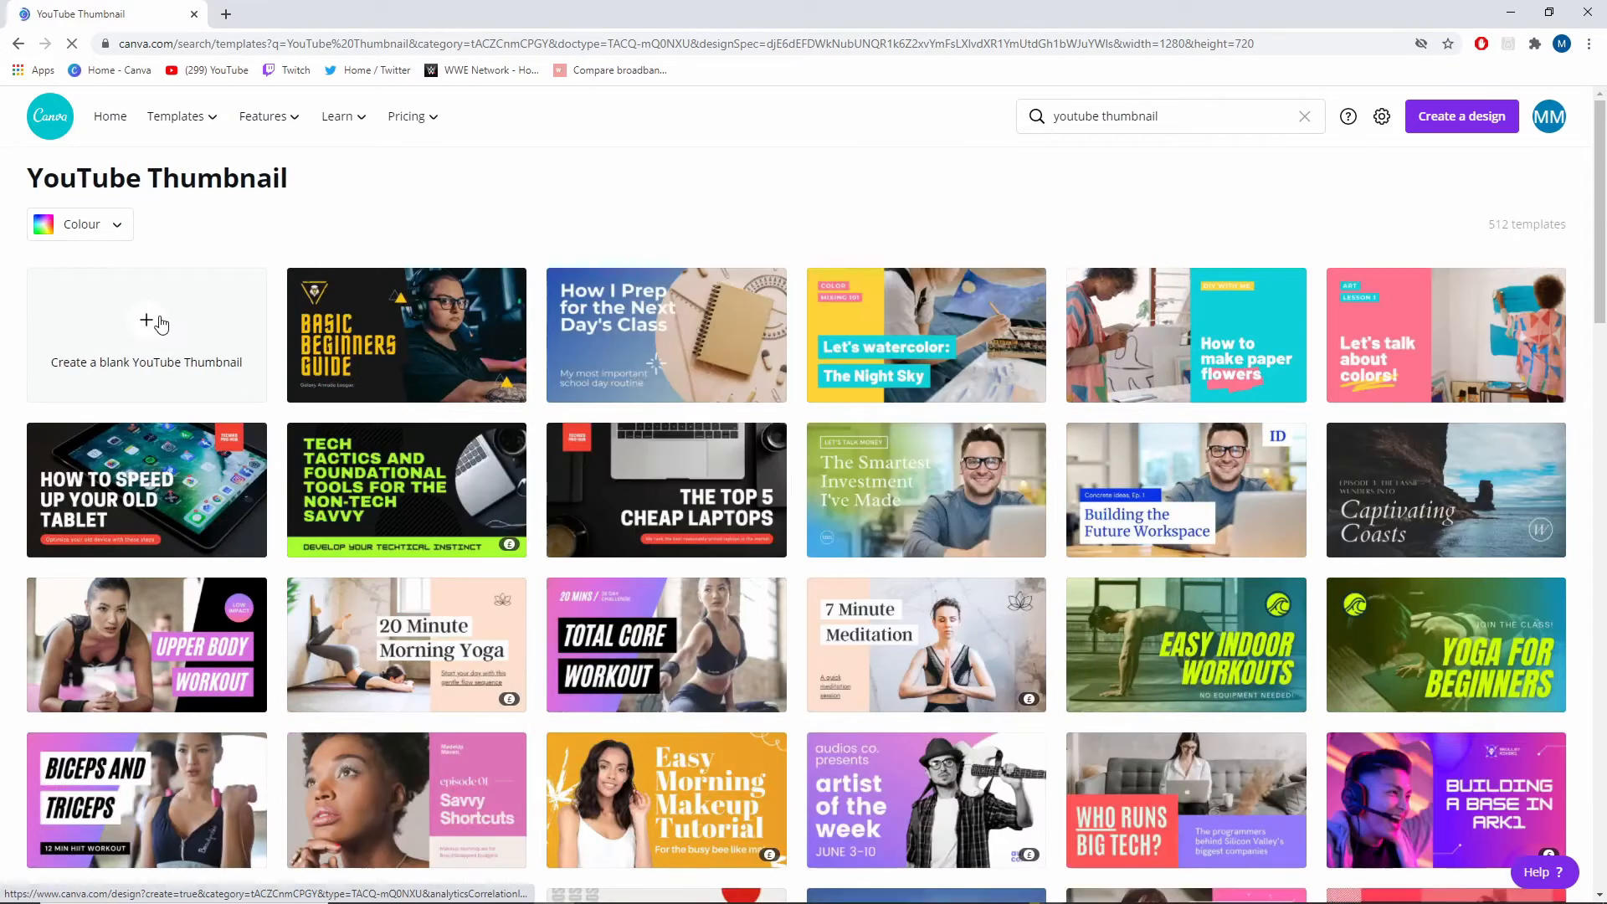
click(159, 324)
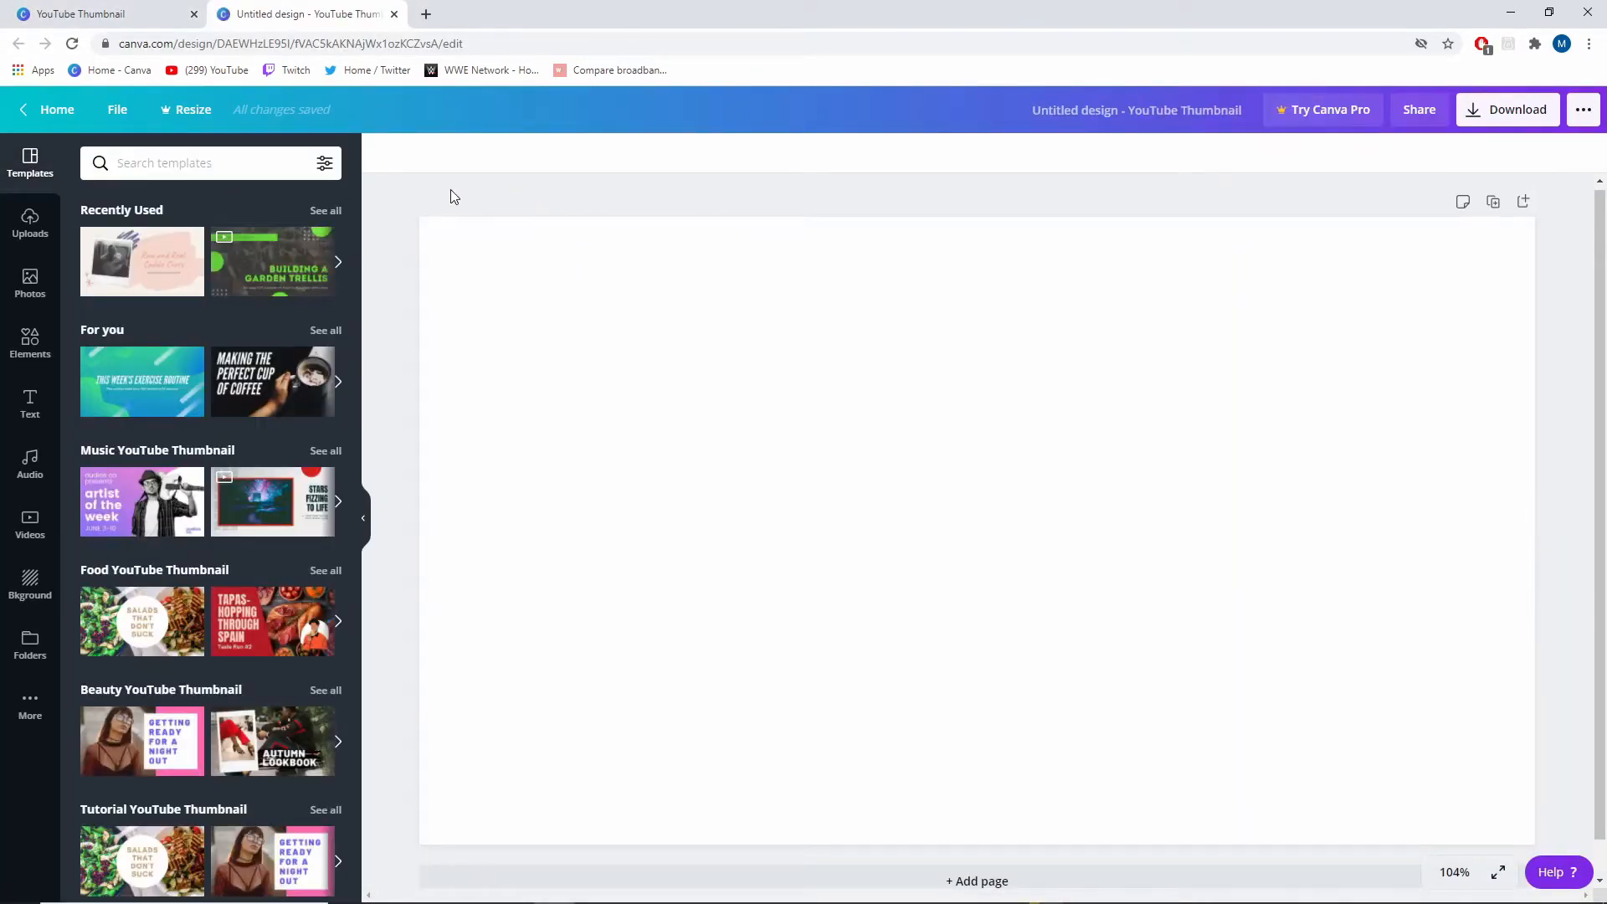
Step: Set the page background to the green colour 00b140
click(532, 277)
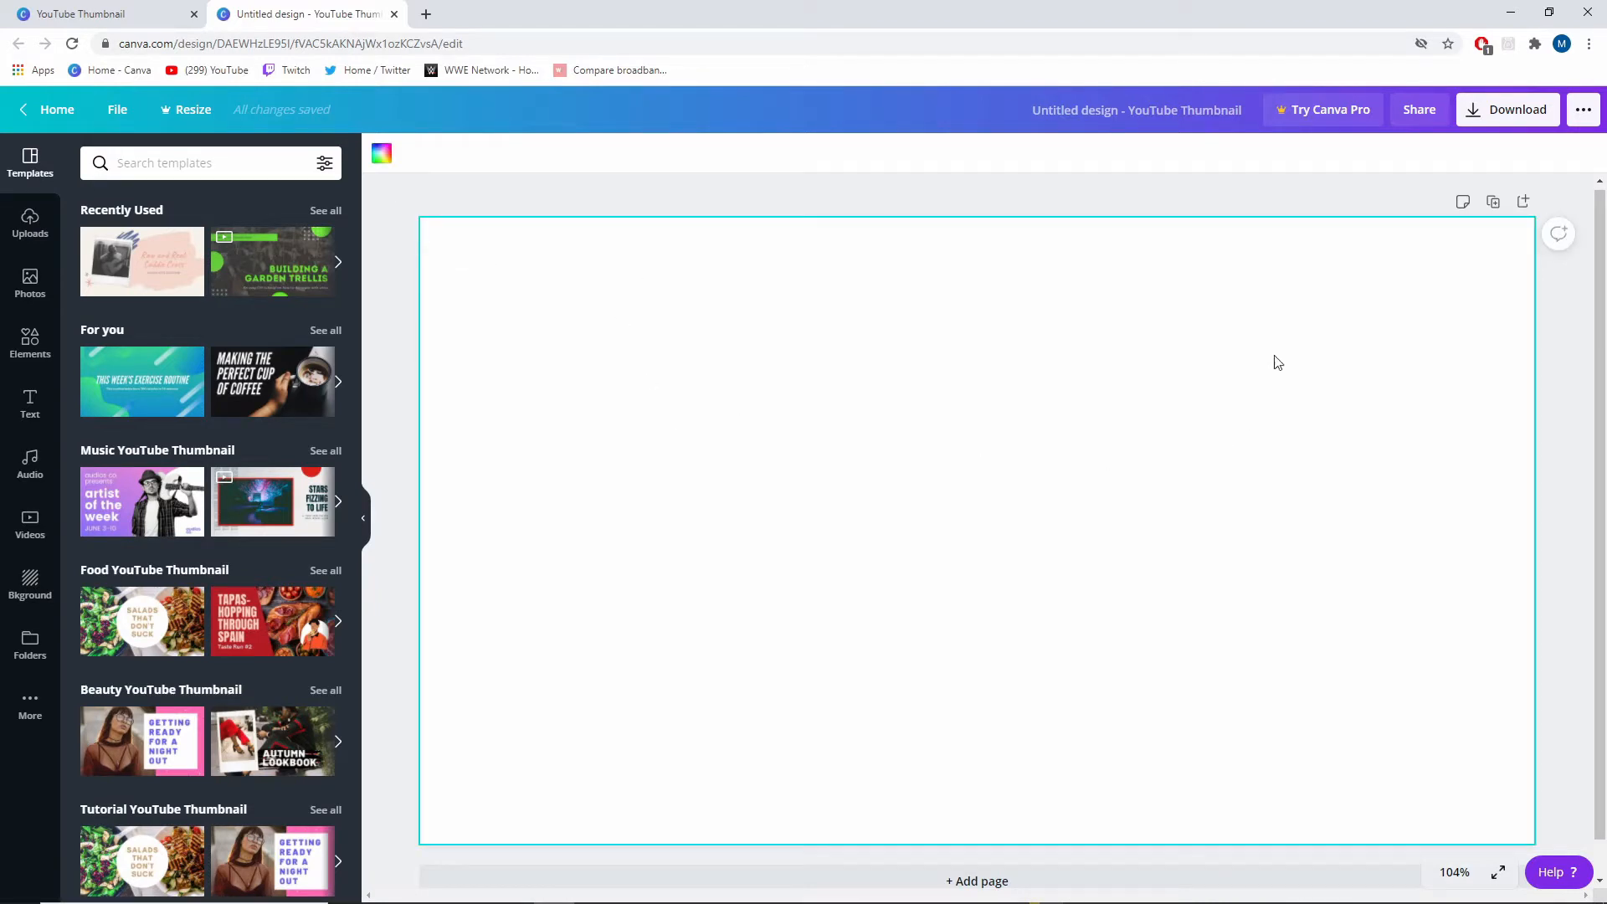
click(382, 162)
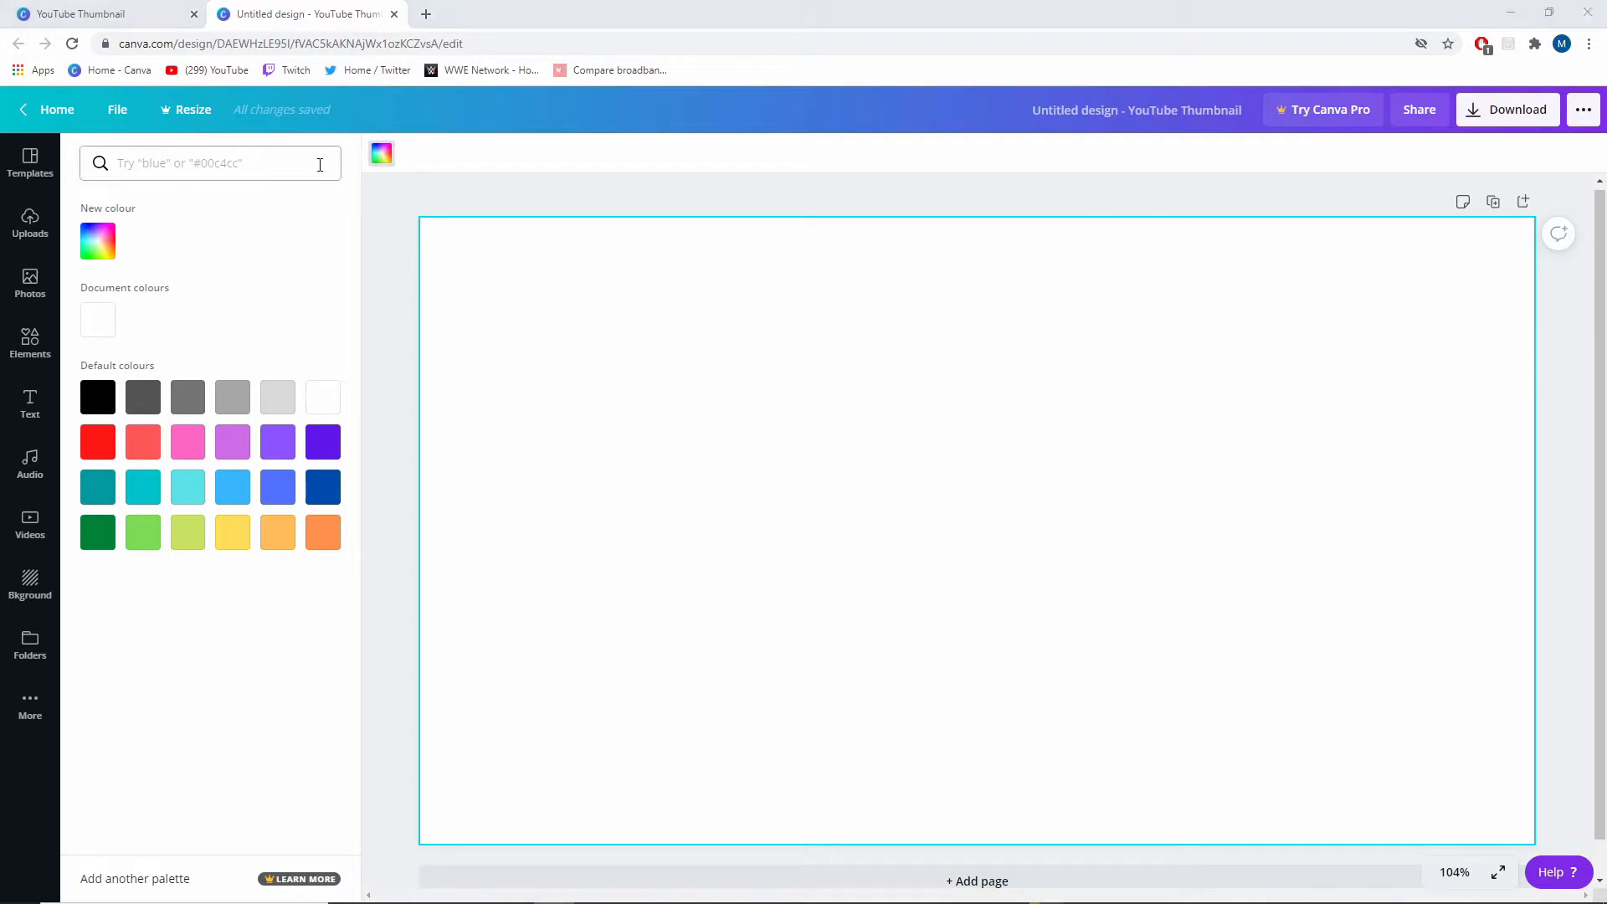
click(191, 166)
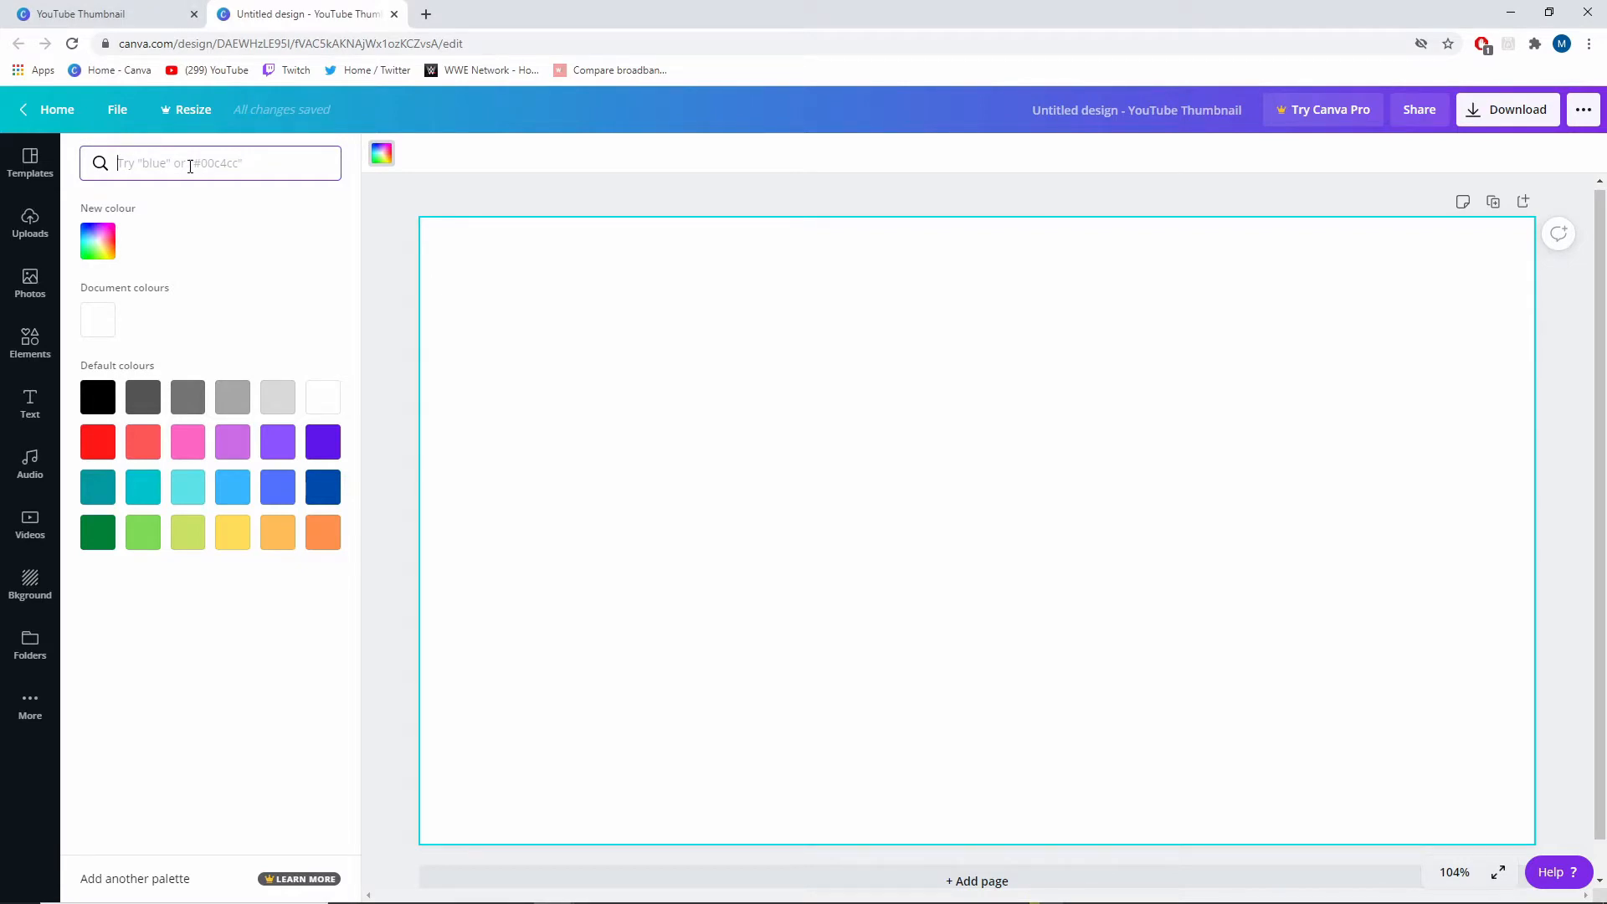
text(00b140)
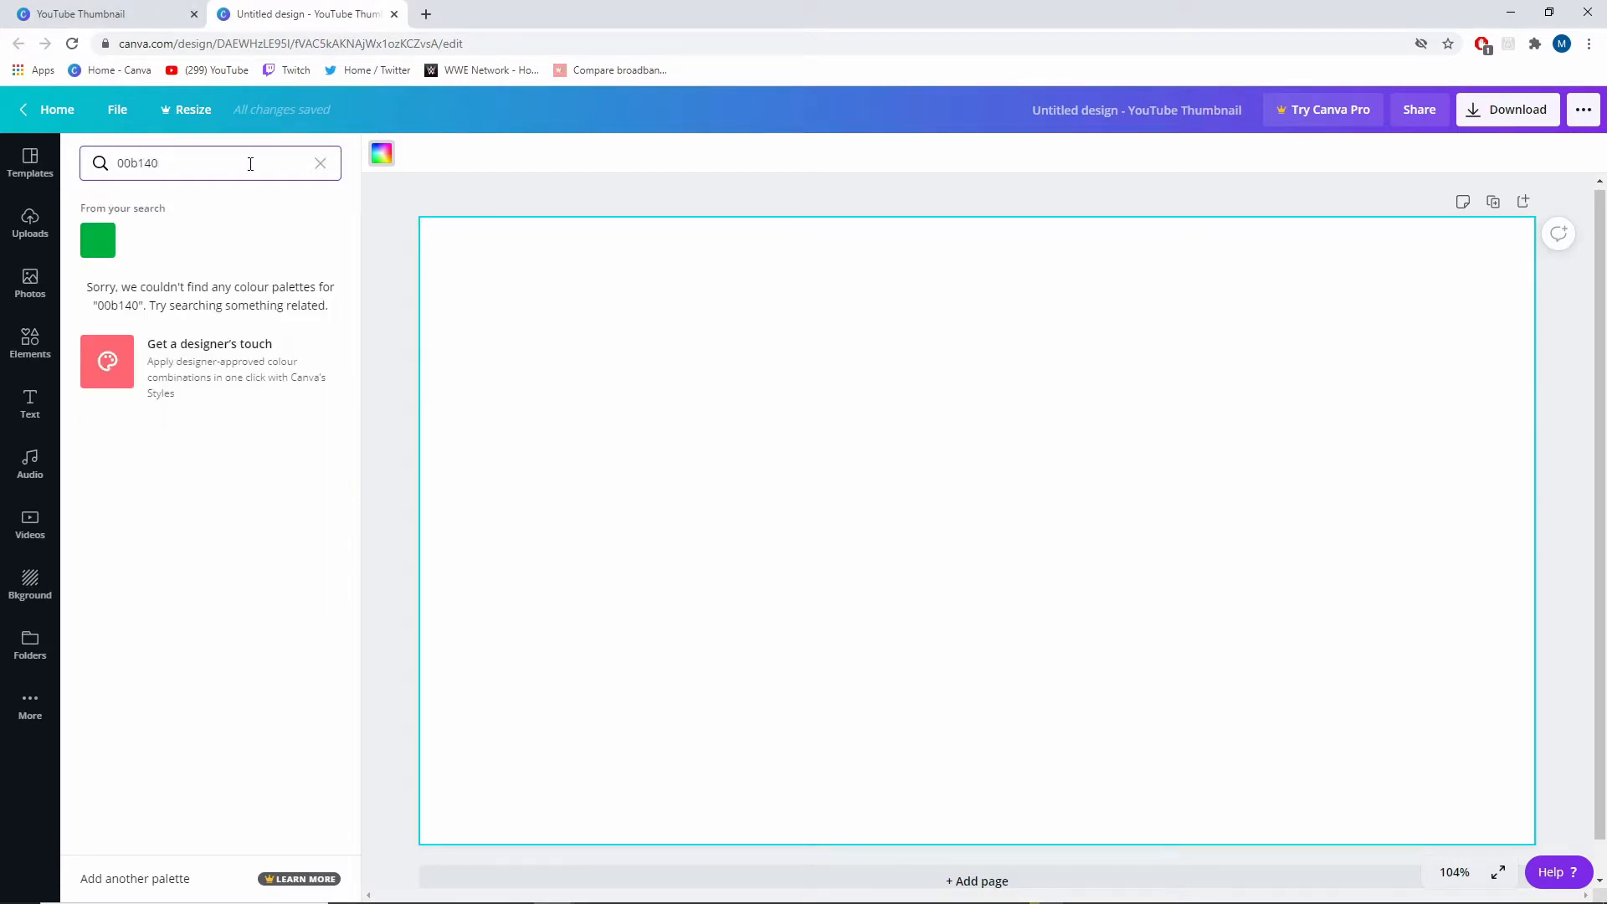
click(103, 243)
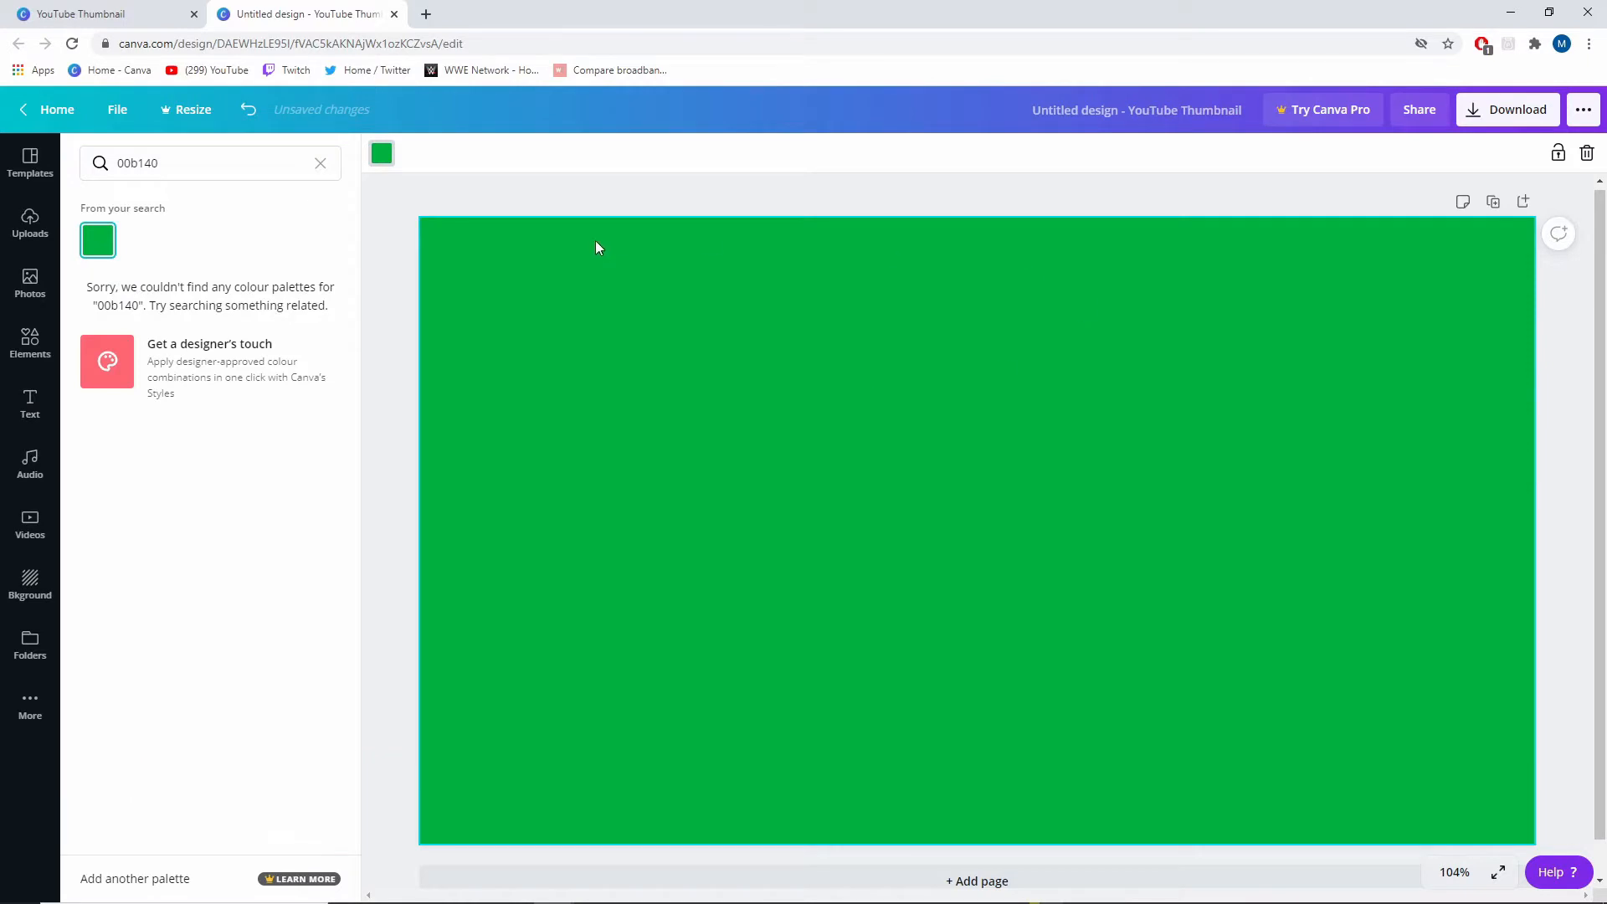
click(320, 164)
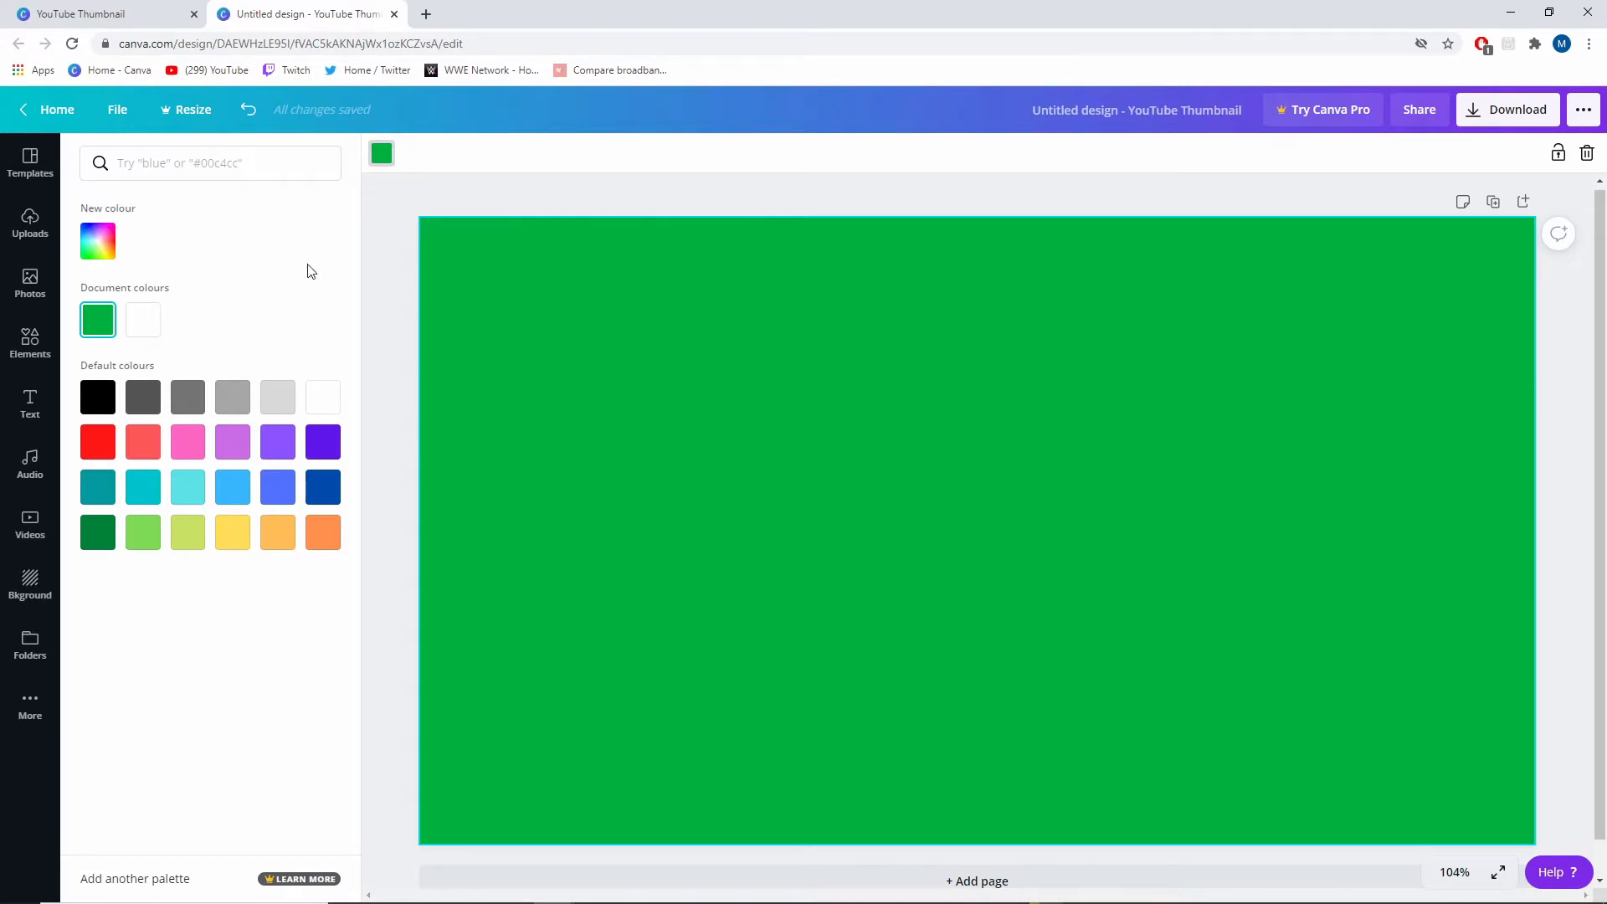
Step: Browse all the shape elements and add a solid circle to the page
click(30, 339)
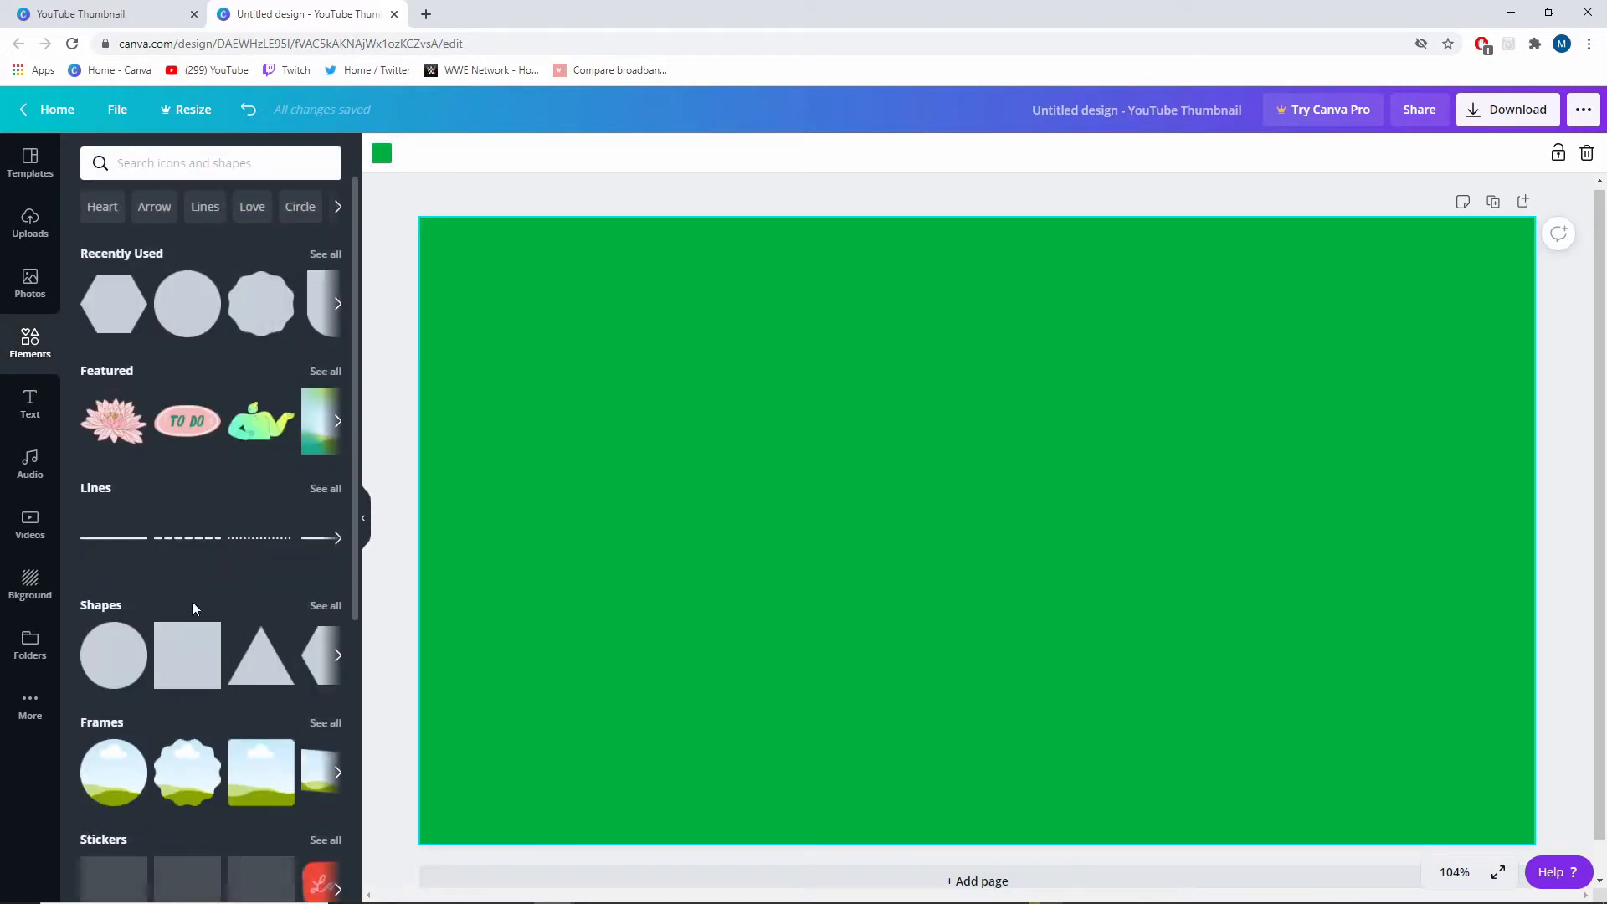
click(317, 606)
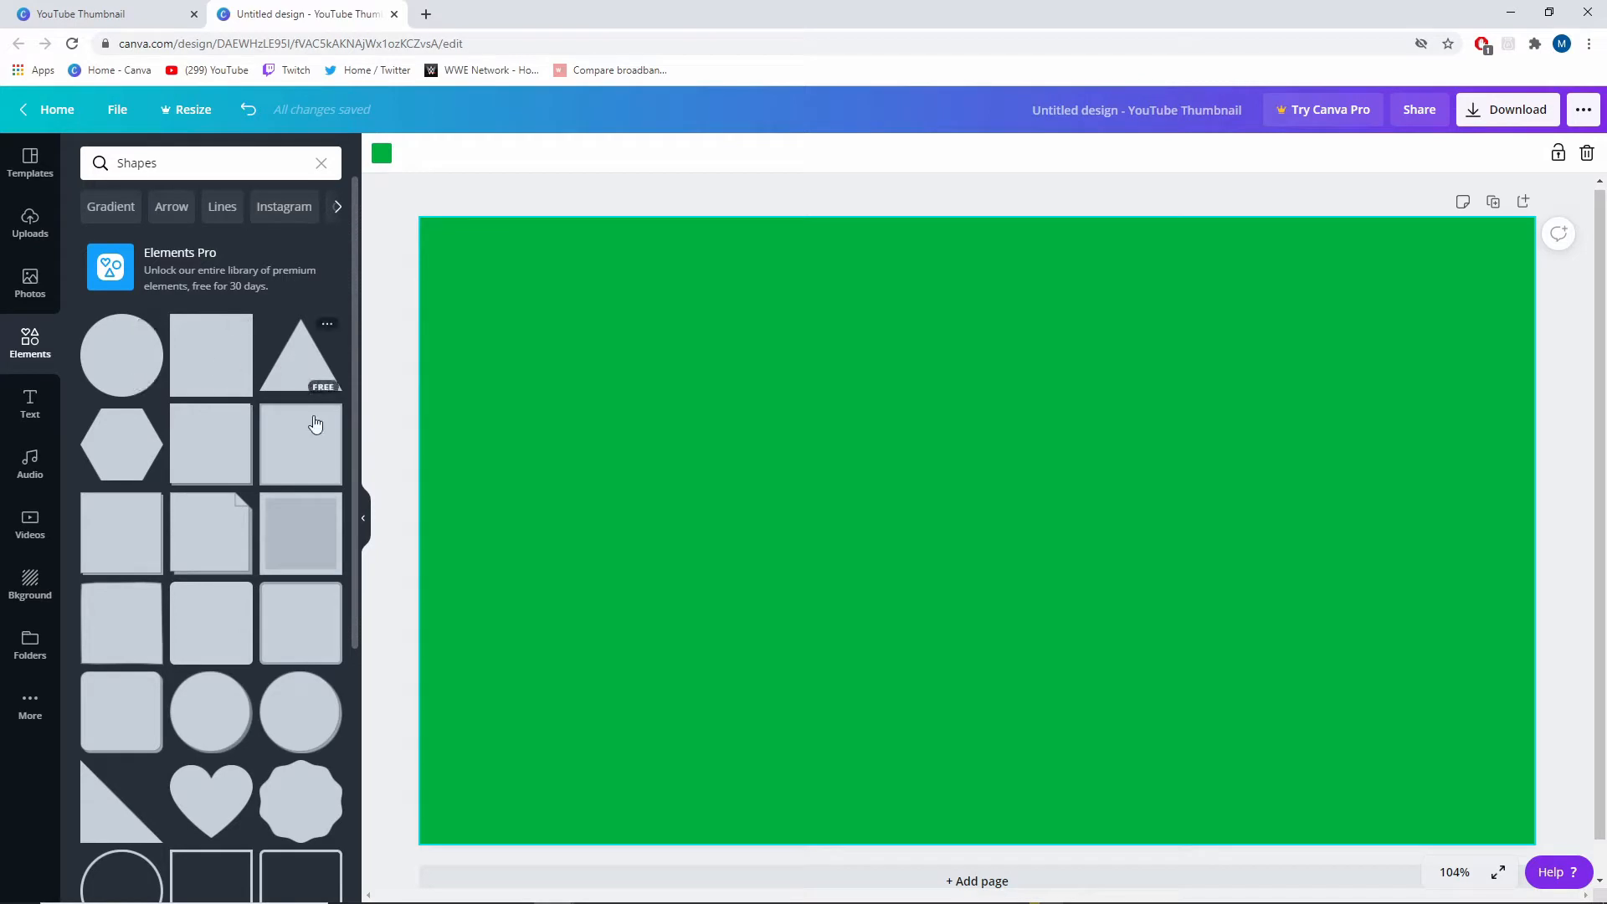
scroll(226, 770, down, 2)
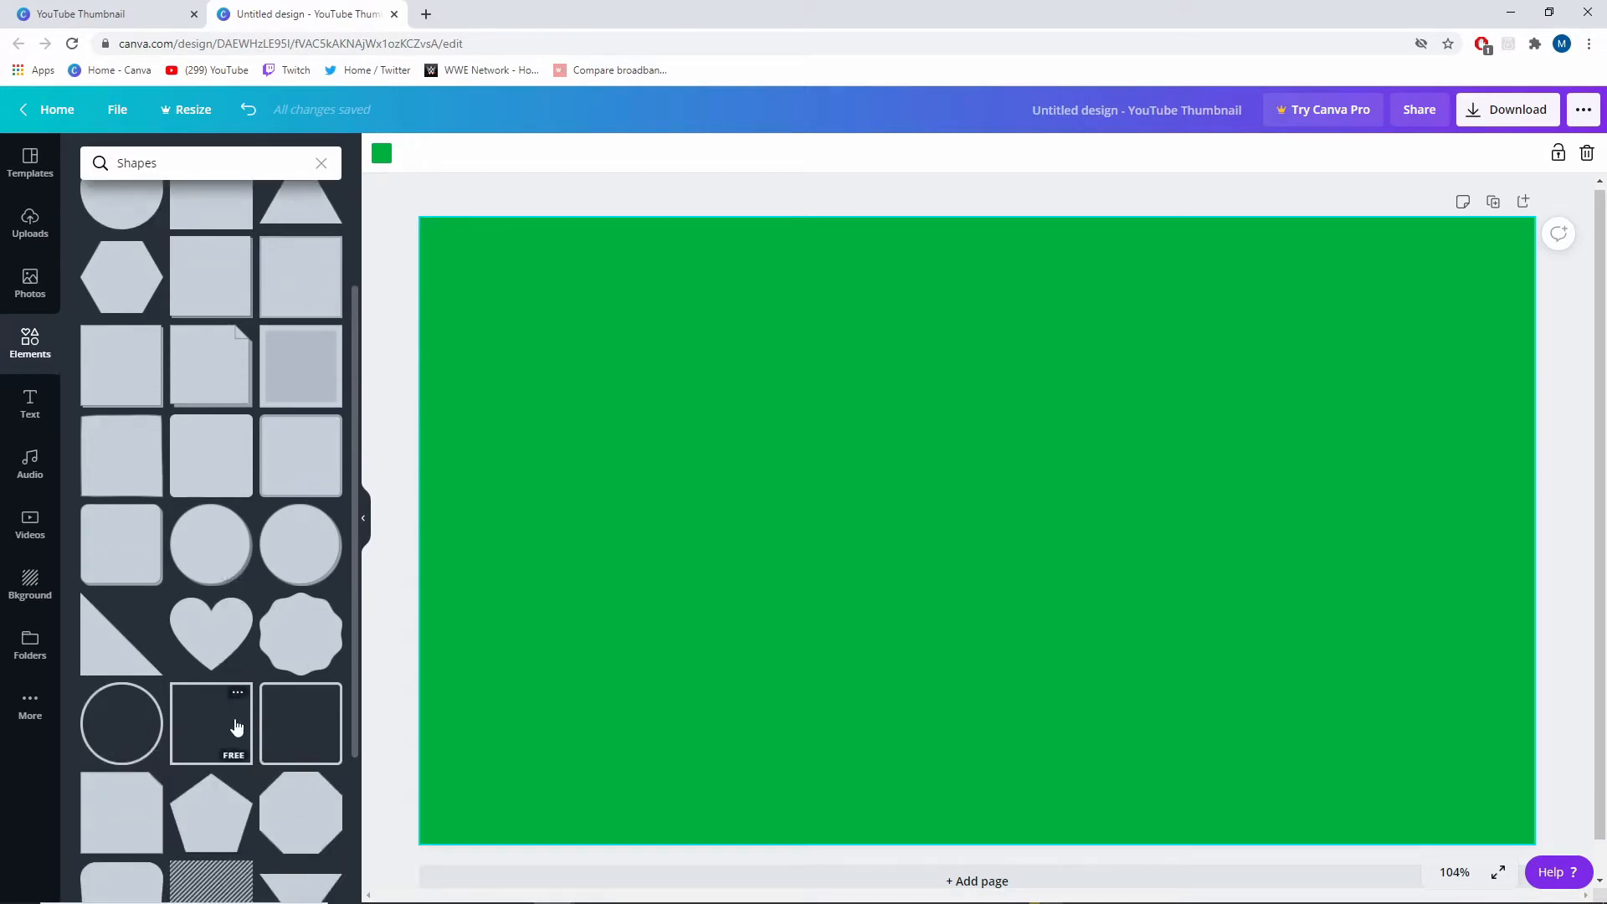
scroll(167, 376, up, 1)
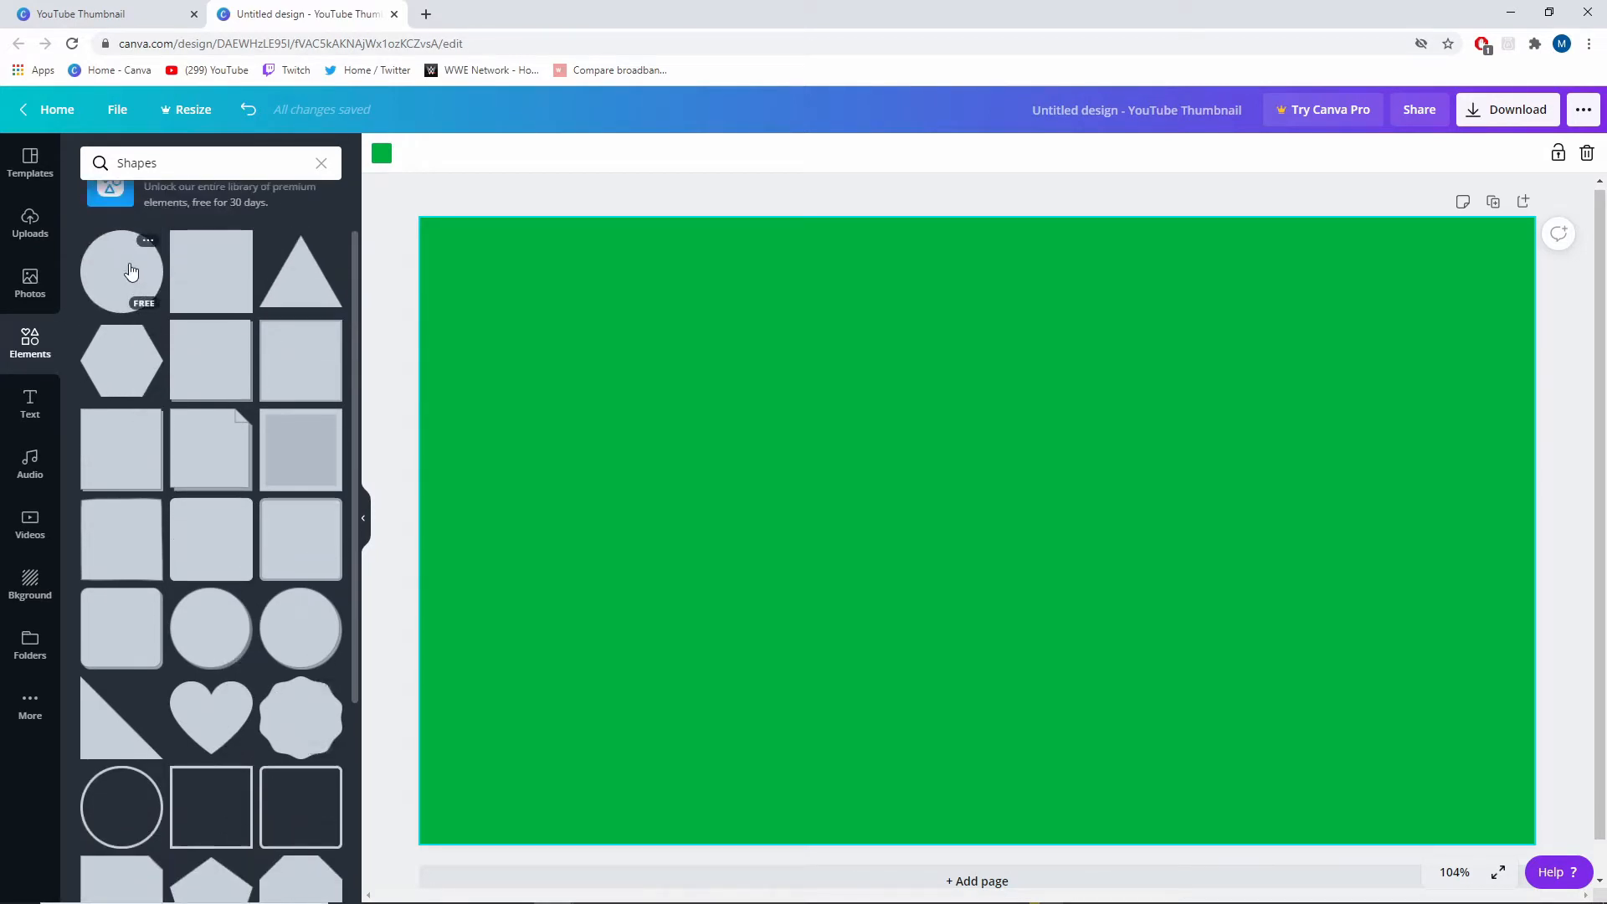
click(127, 270)
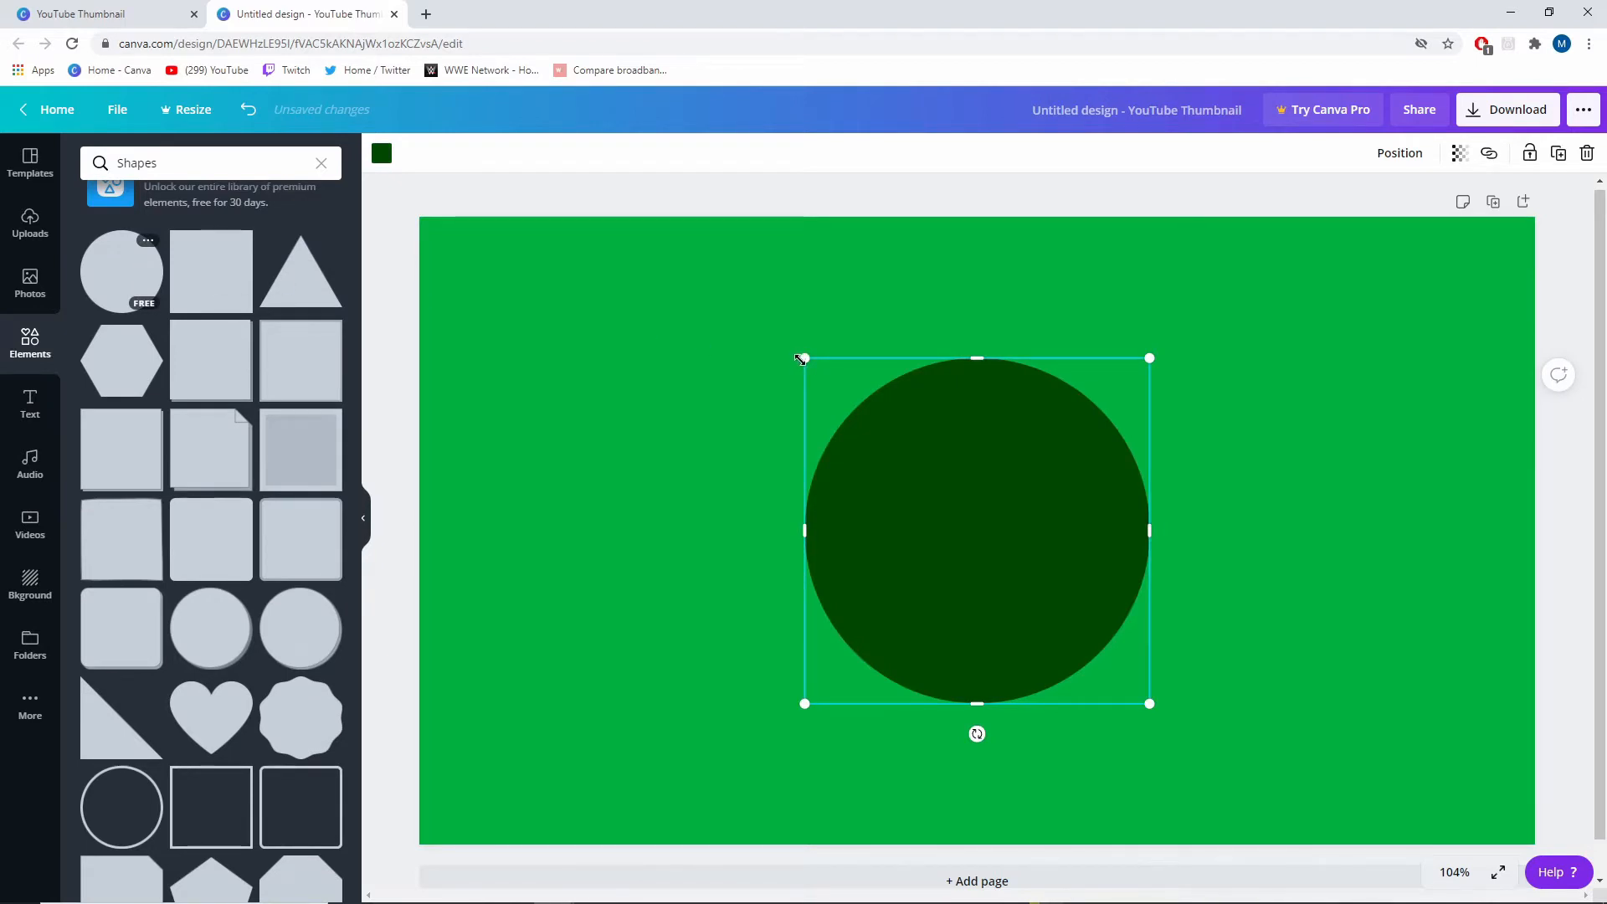
Step: Enlarge the circle to the full page height, check its page alignment, and recolour it with the default pink
drag(802, 358, 663, 216)
drag(1156, 710, 1346, 797)
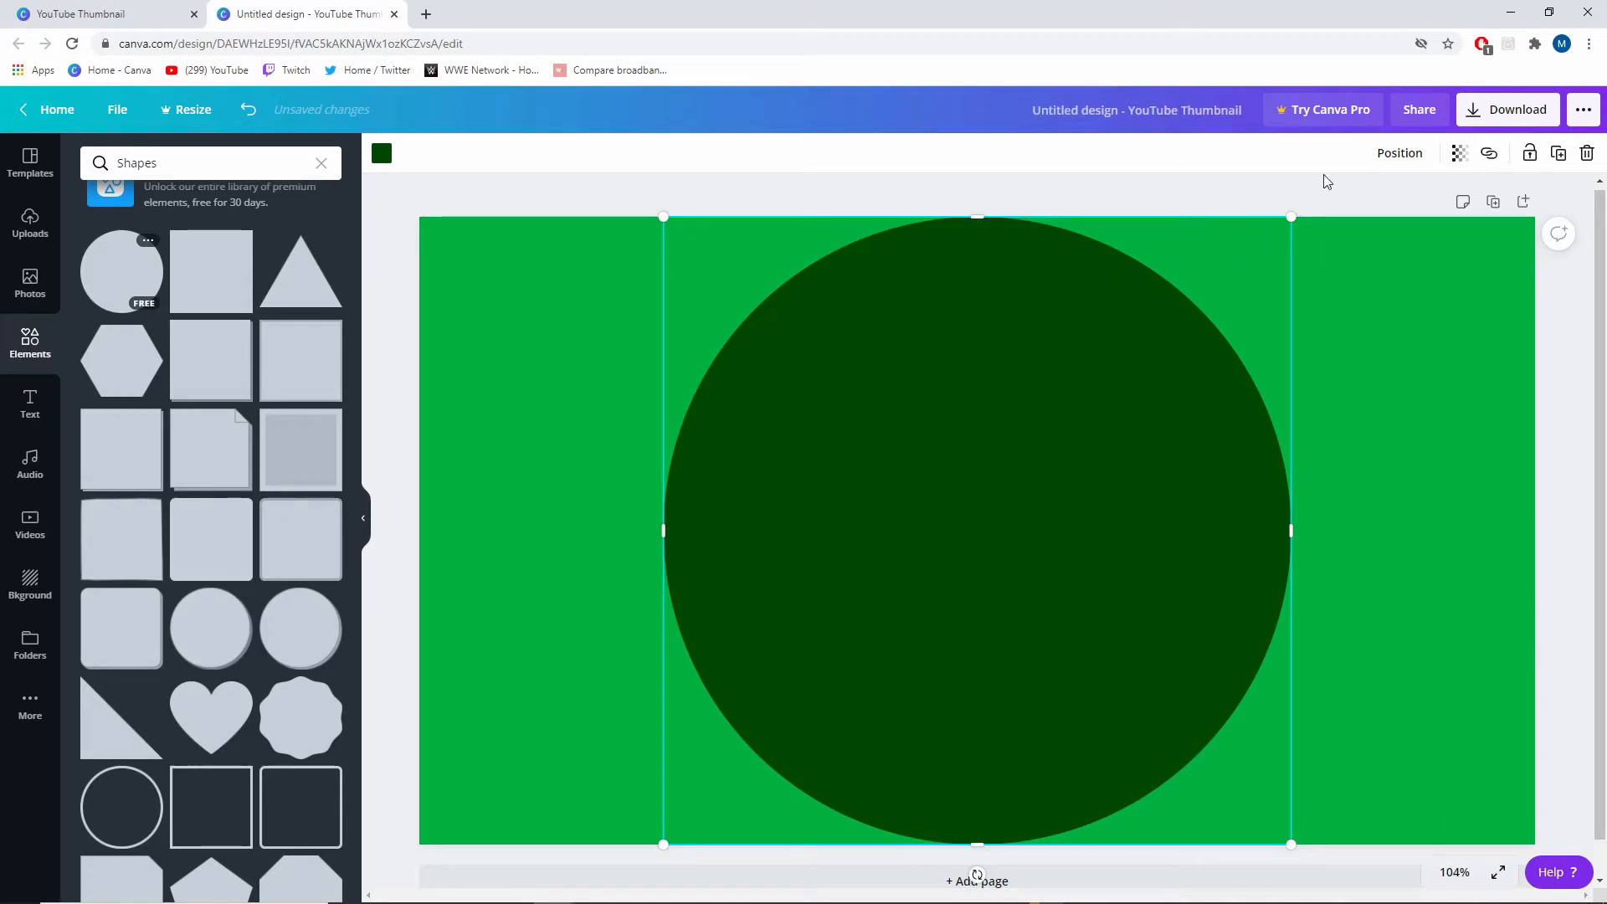
click(1399, 155)
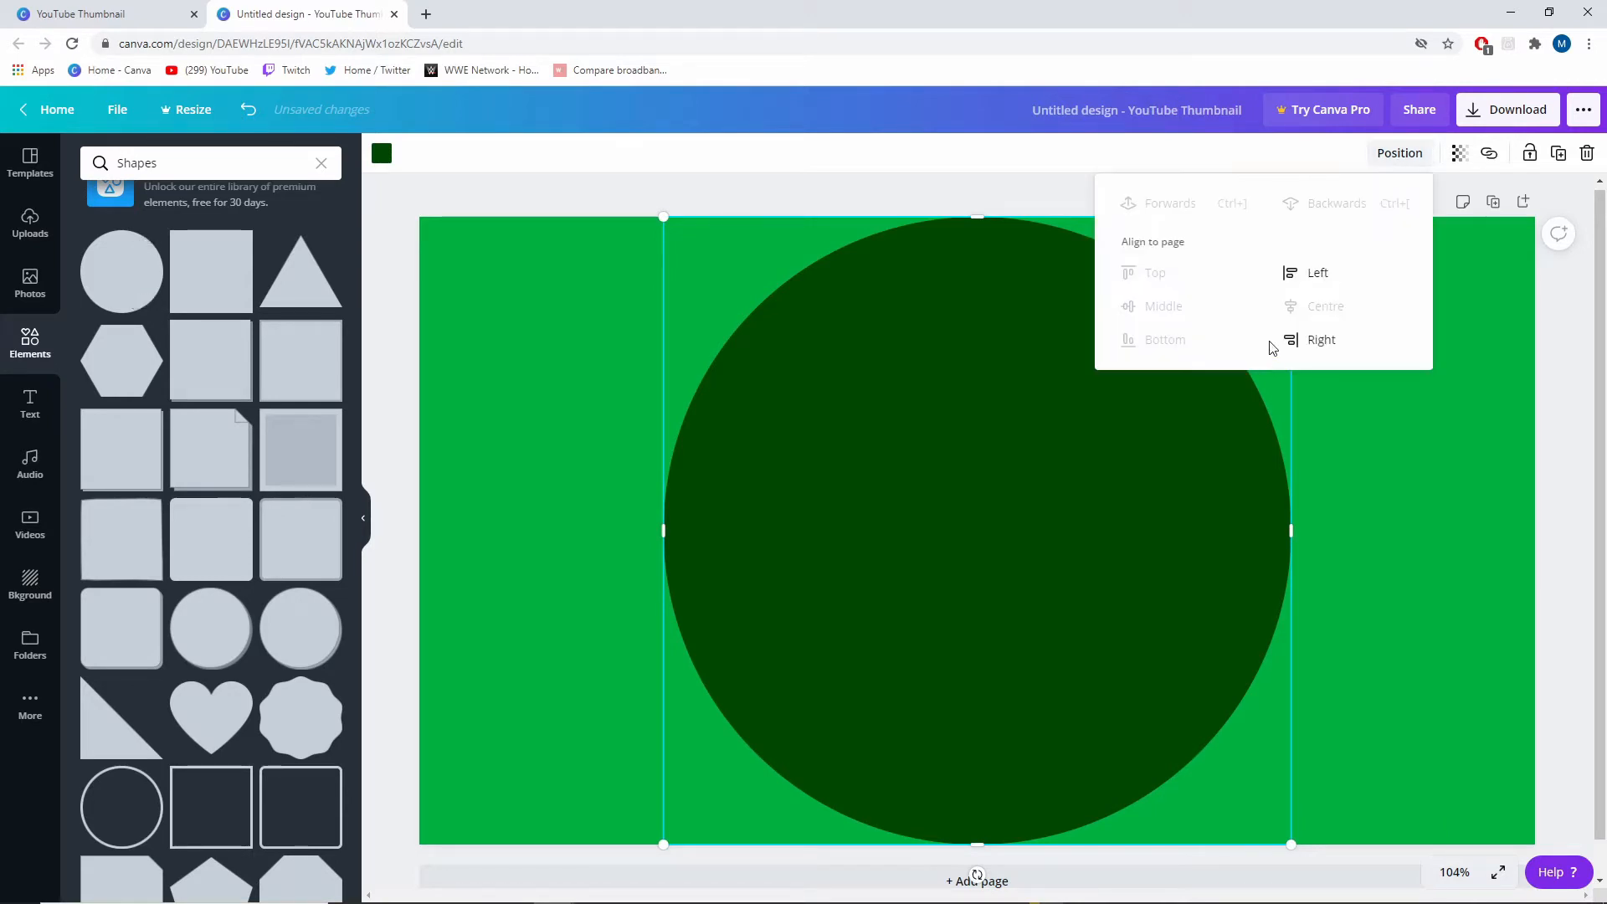
click(957, 189)
click(844, 288)
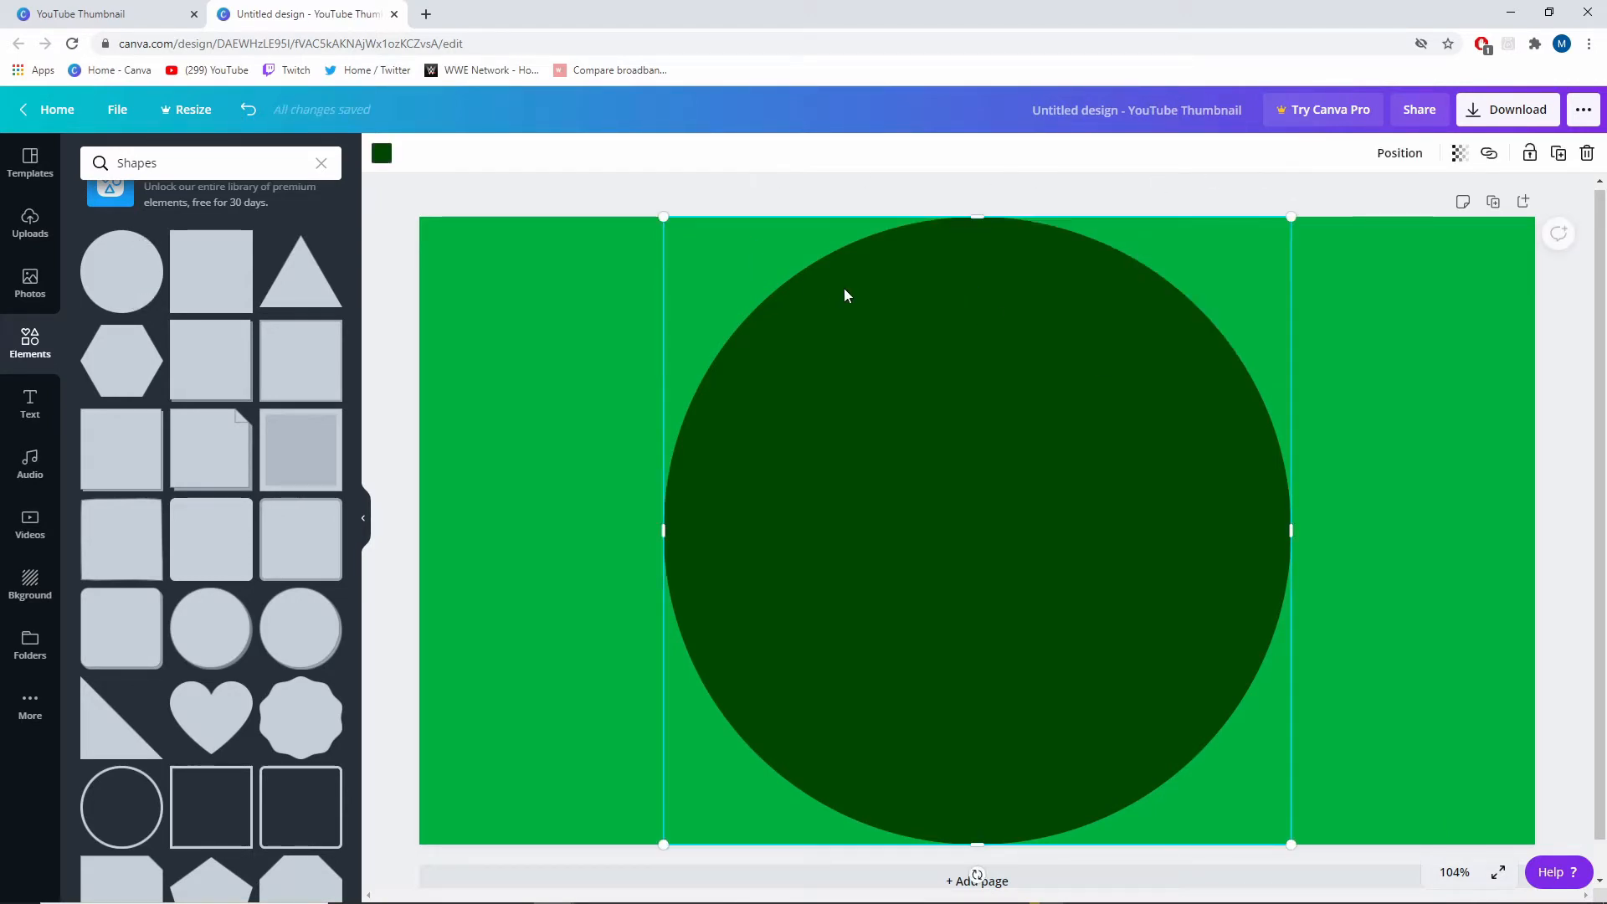
click(1402, 159)
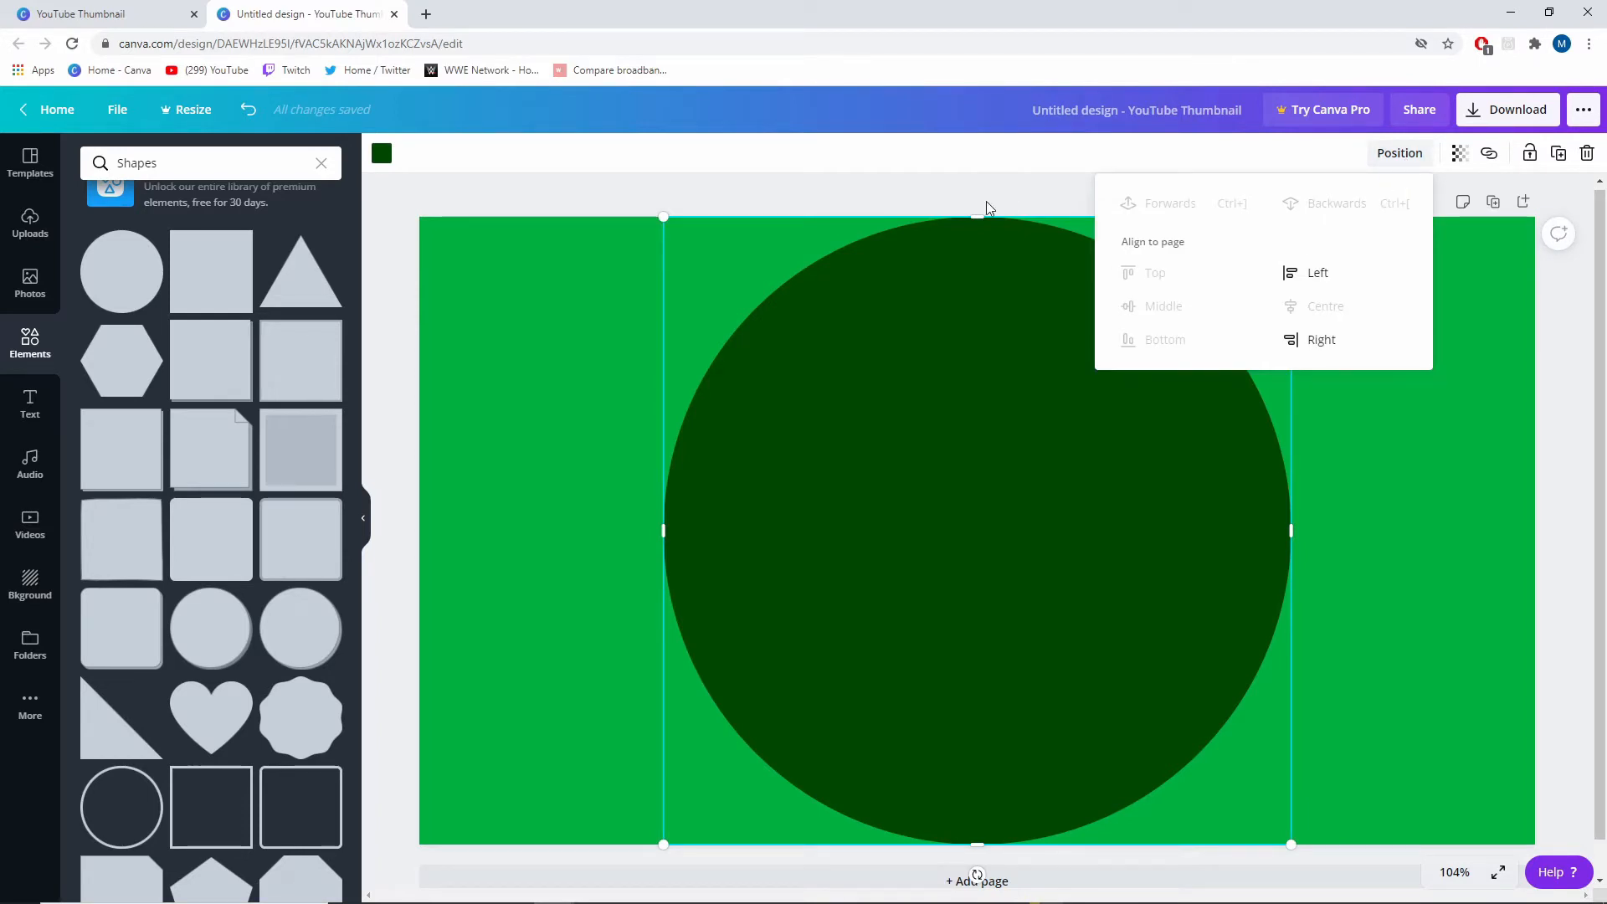
click(987, 306)
click(381, 154)
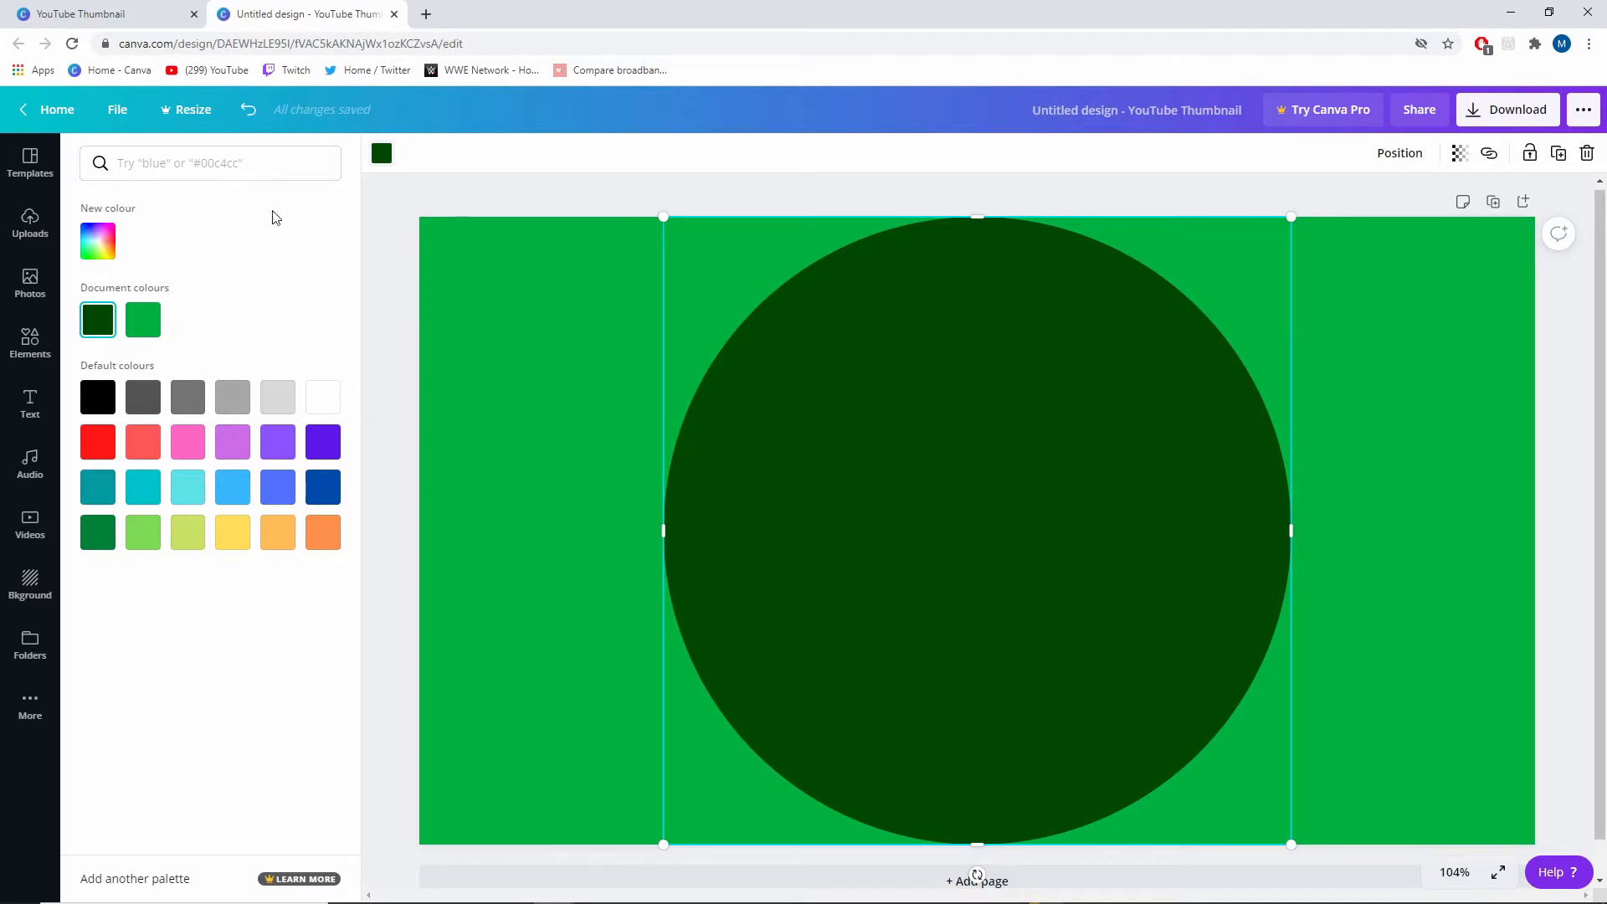
click(196, 448)
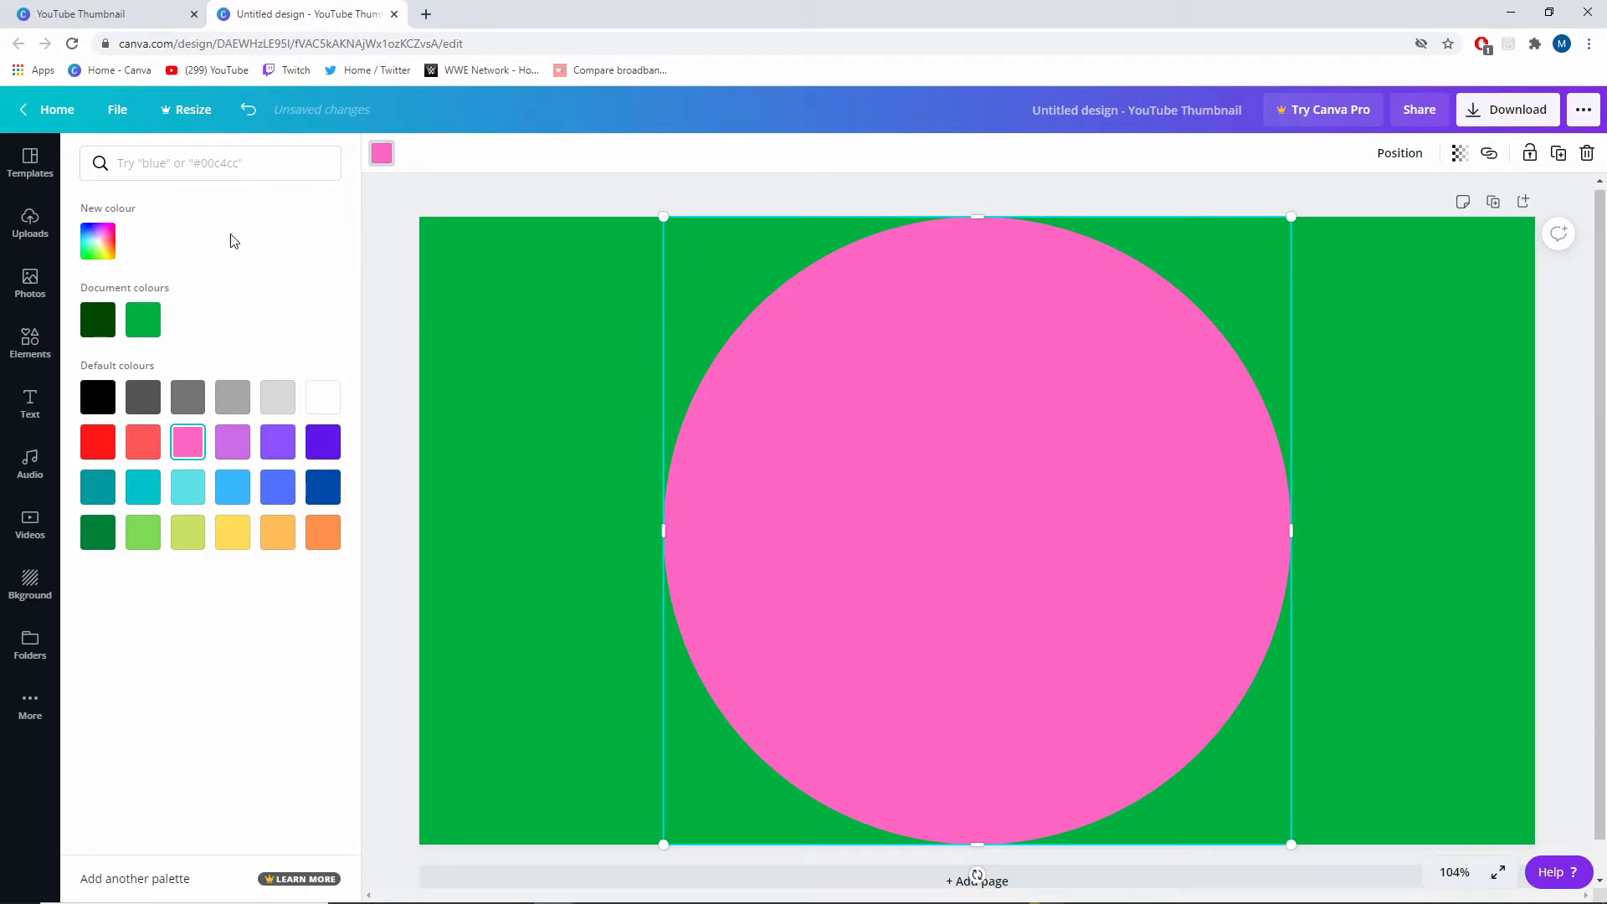
Step: Add a second solid circle on top of the pink one and colour it white
click(30, 342)
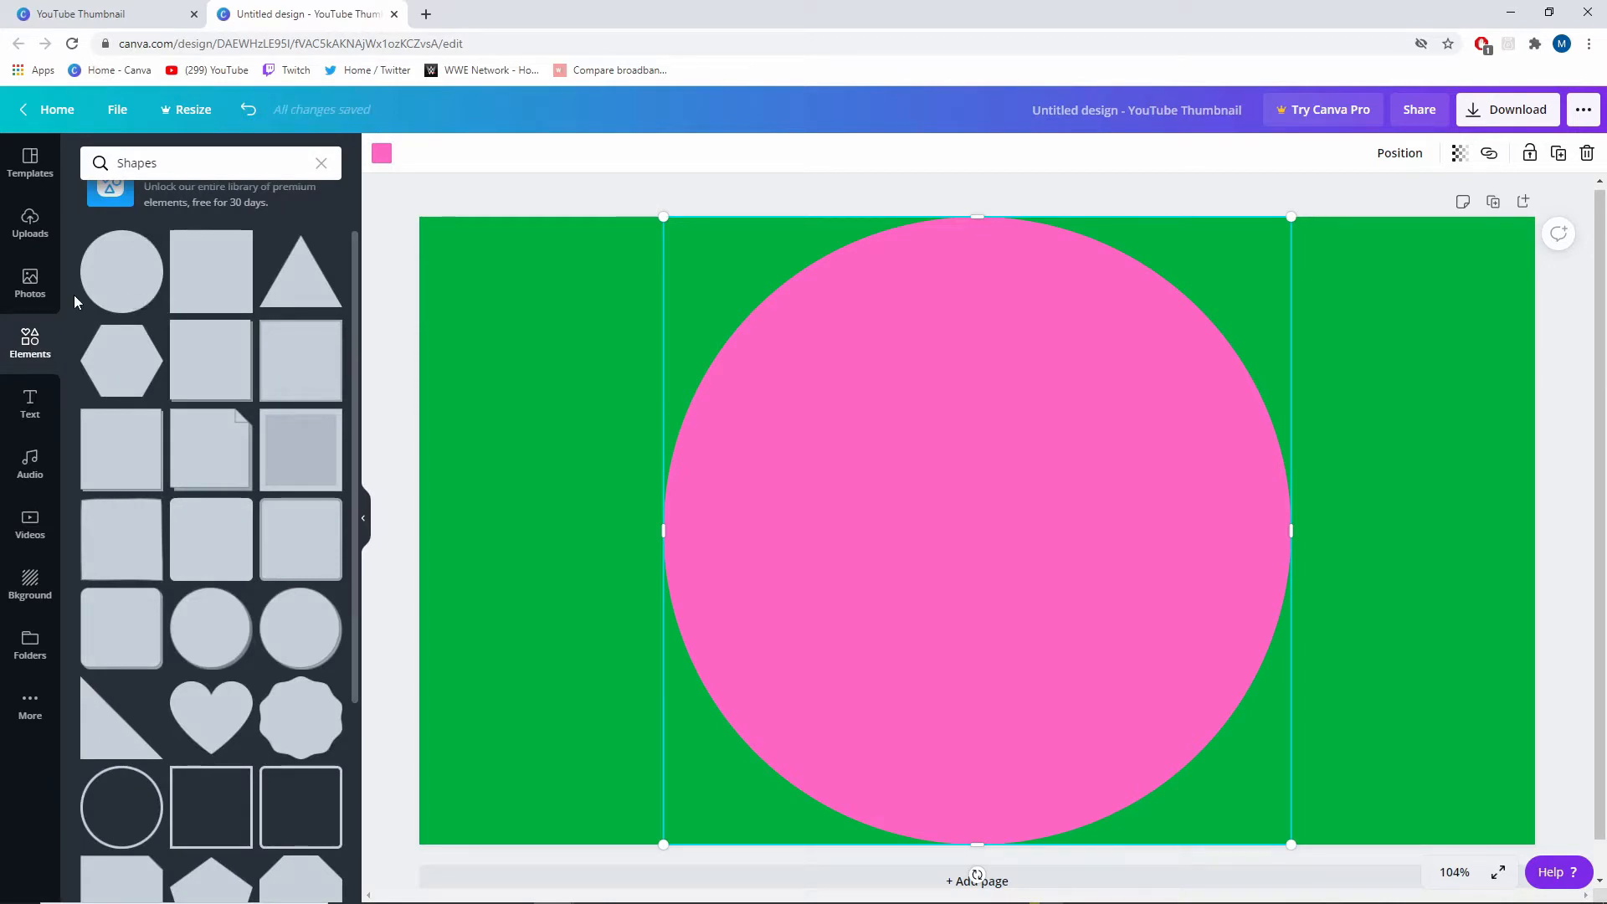
click(138, 281)
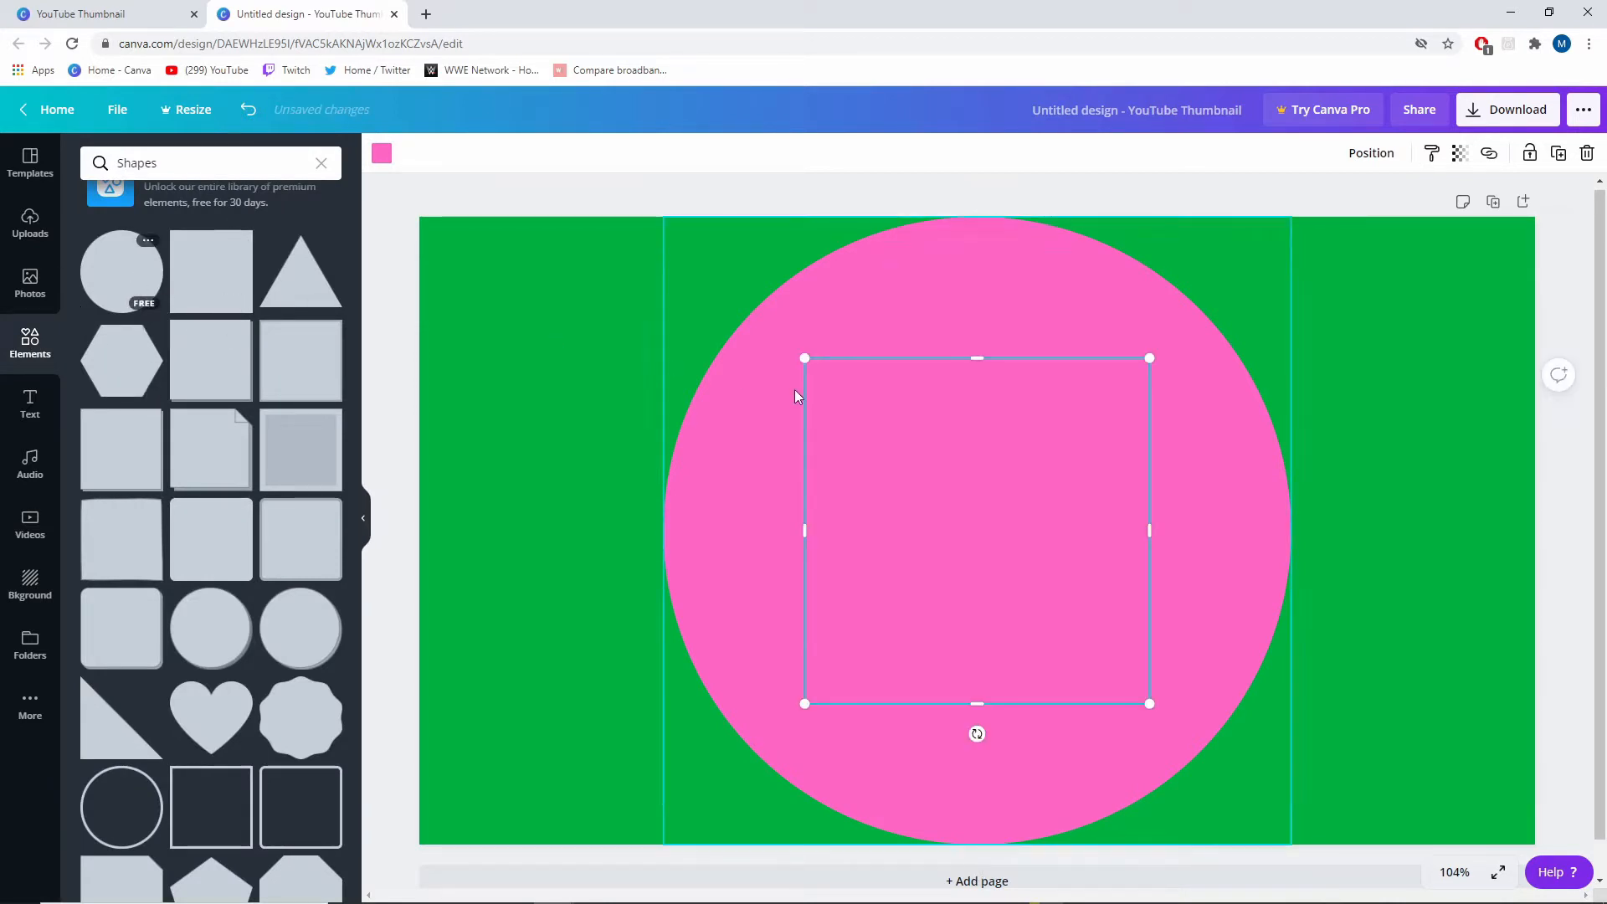
click(384, 159)
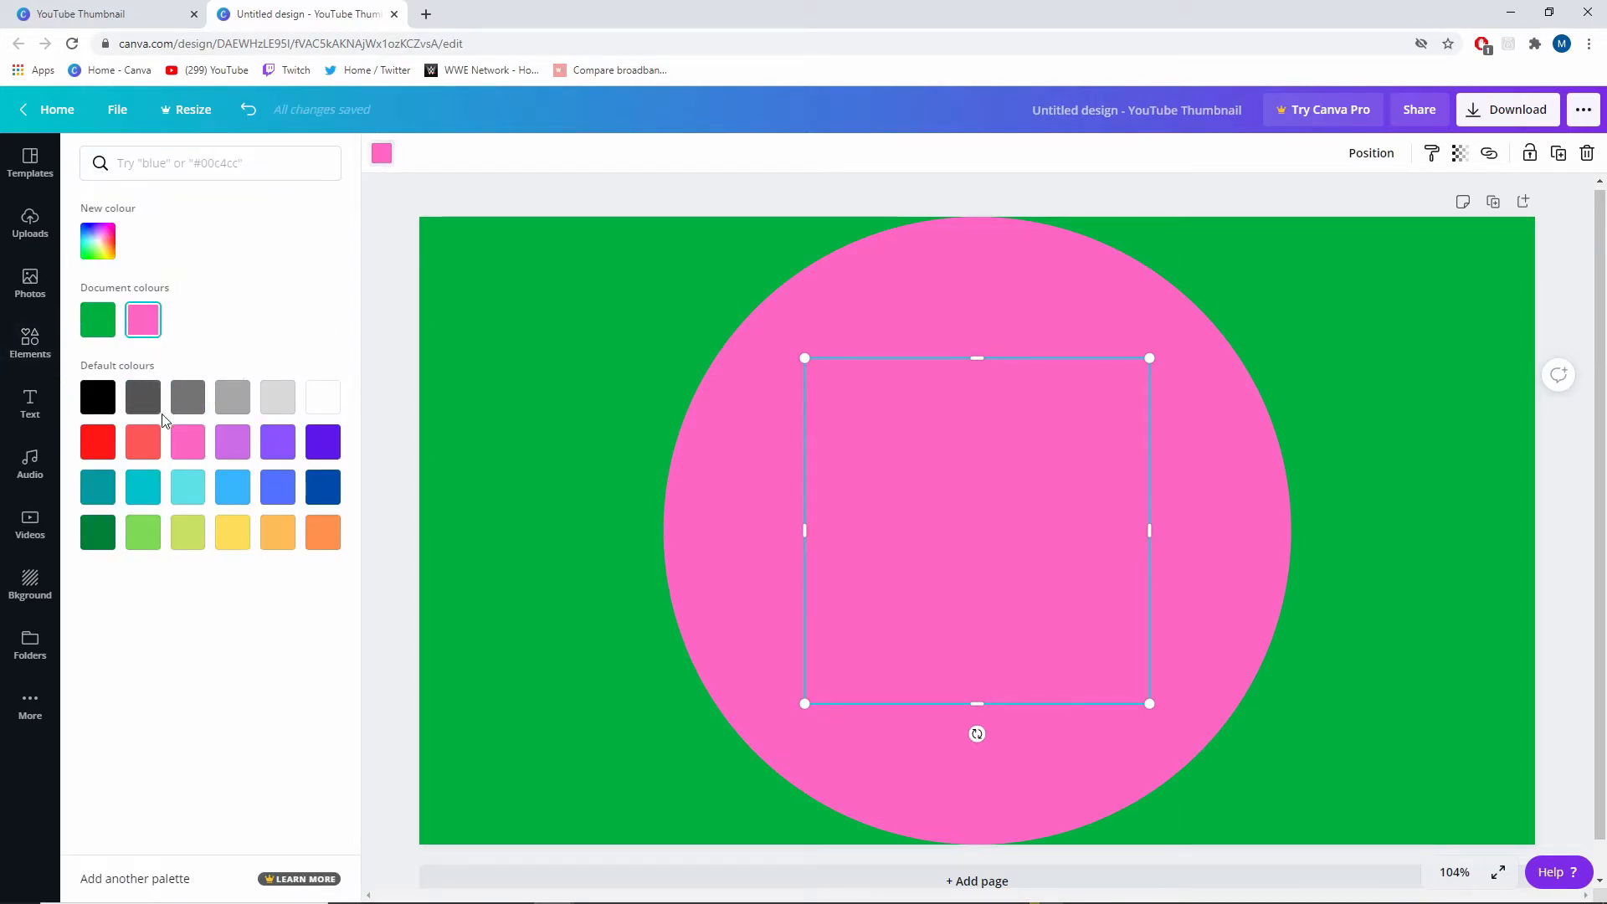
click(320, 405)
Step: Enlarge the white circle and align it to the middle and centre of the page, leaving a wide pink ring
drag(804, 359, 664, 216)
click(1368, 161)
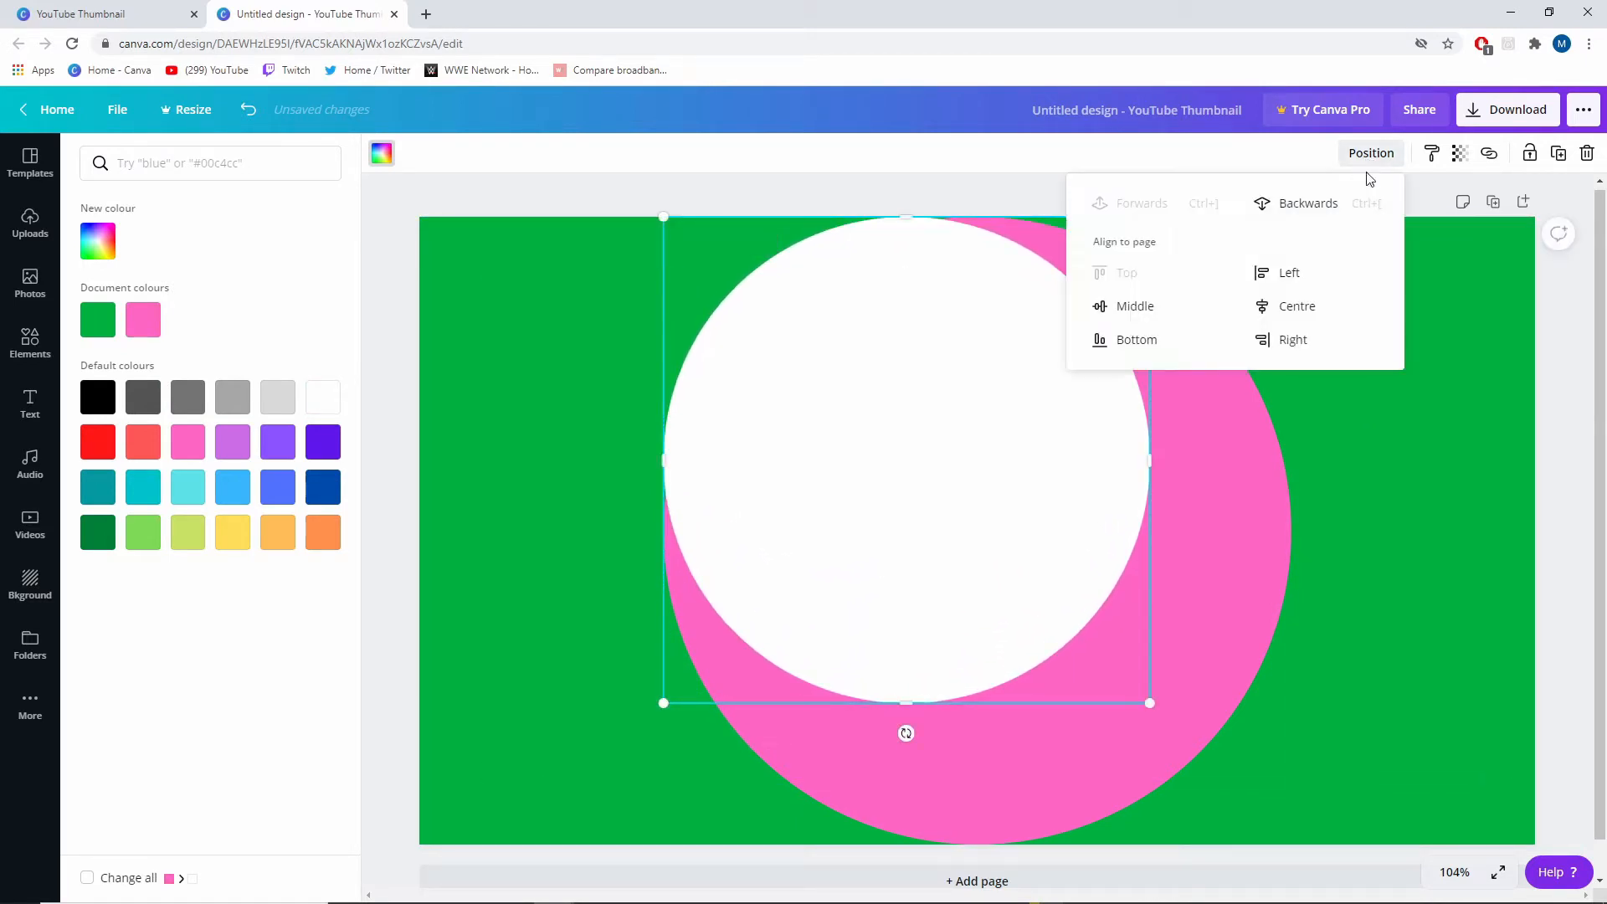
click(1132, 310)
click(1299, 306)
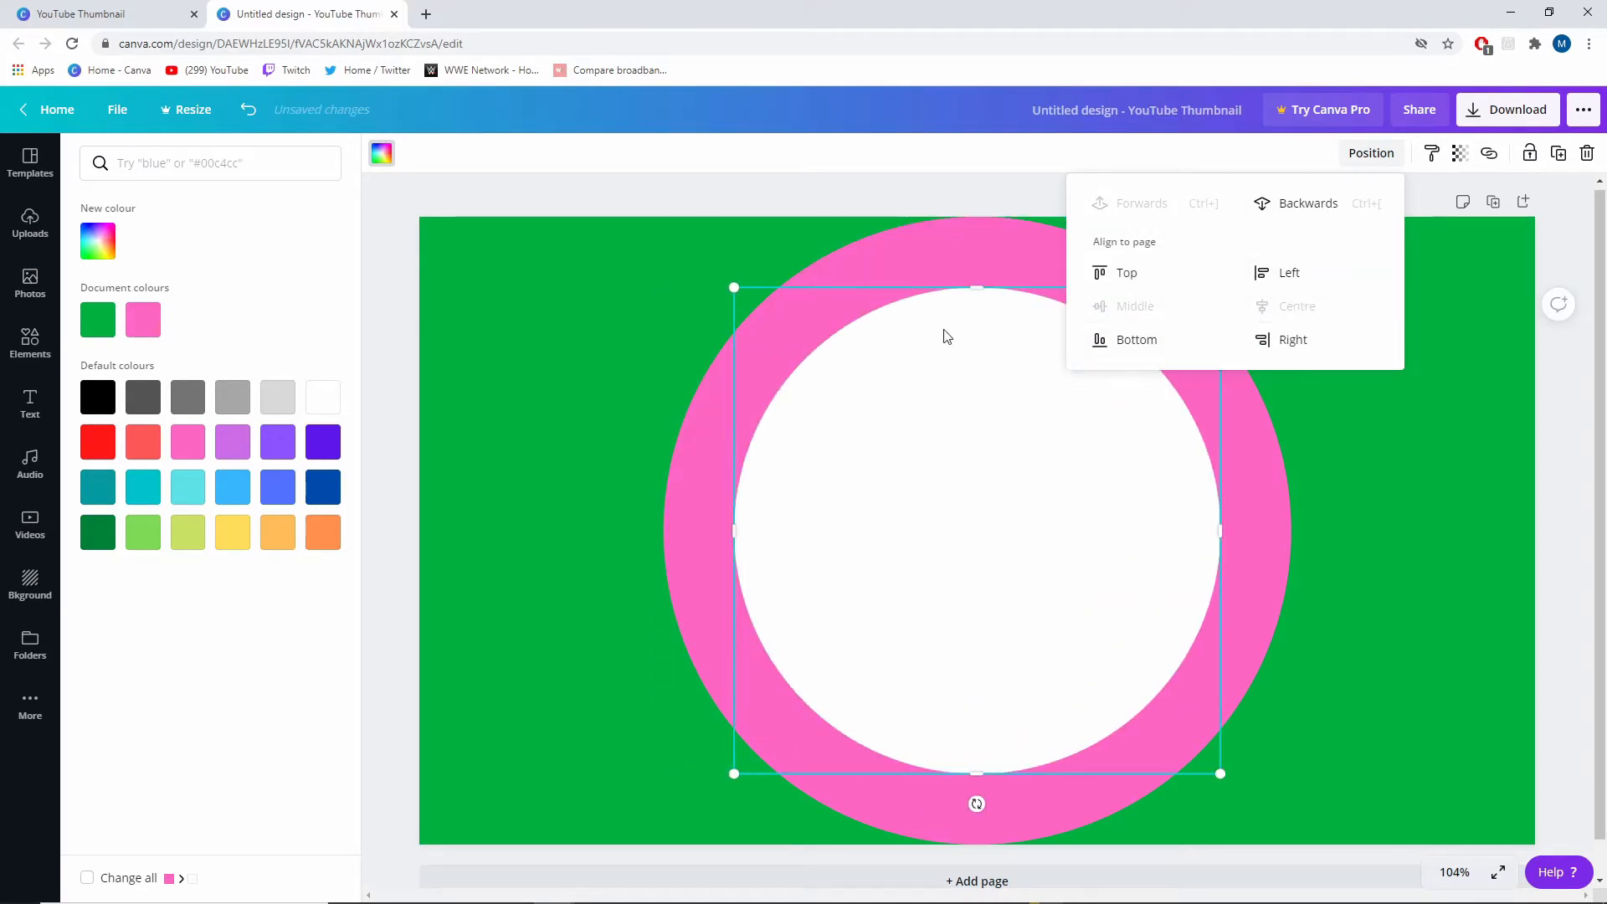
click(988, 307)
Step: Enlarge the white circle further to narrow the pink ring, and realign it to the page's middle and centre
drag(1224, 286, 1312, 226)
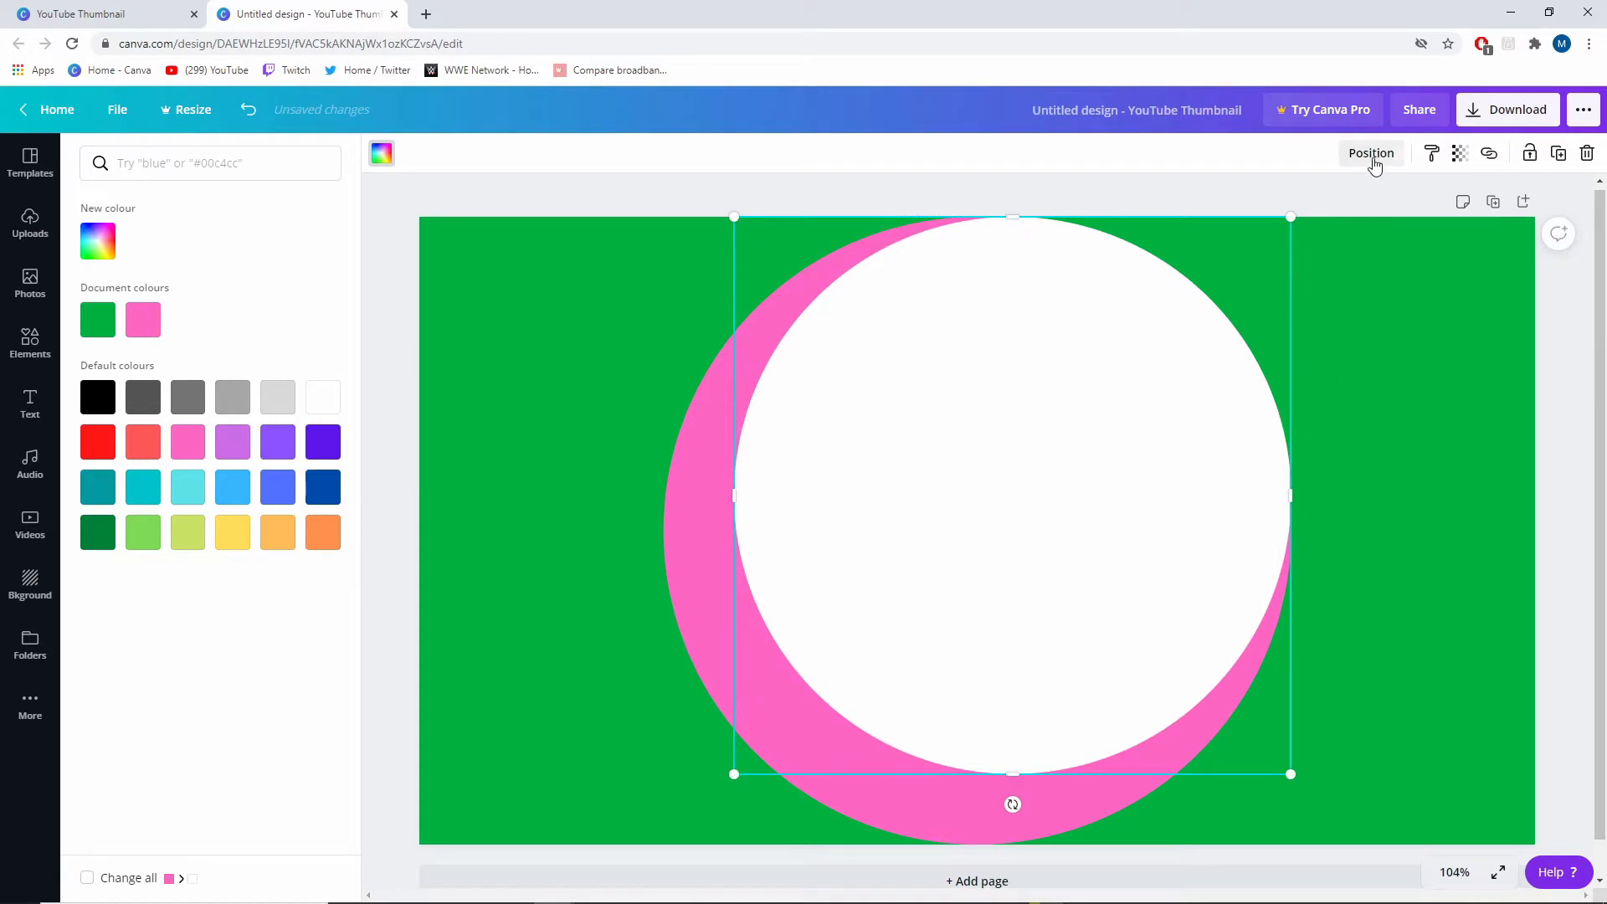
click(1371, 154)
click(1226, 307)
click(1248, 307)
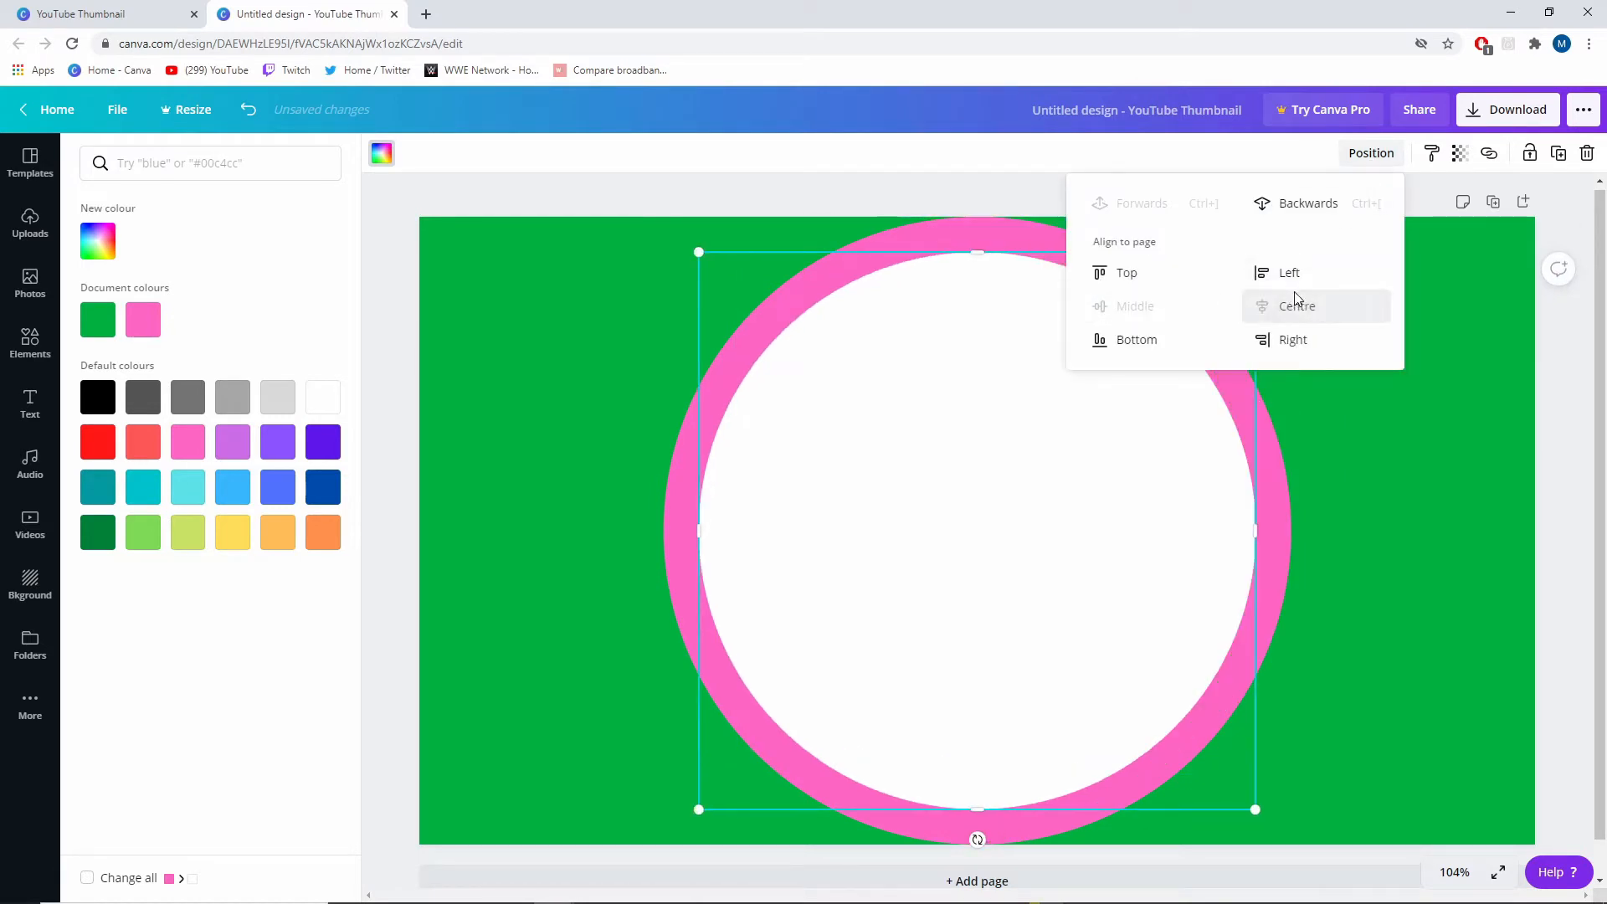
click(928, 349)
Step: Enlarge the white circle slightly for a thin pink border, centre it on the page both ways, and deselect it
drag(1257, 252, 1278, 231)
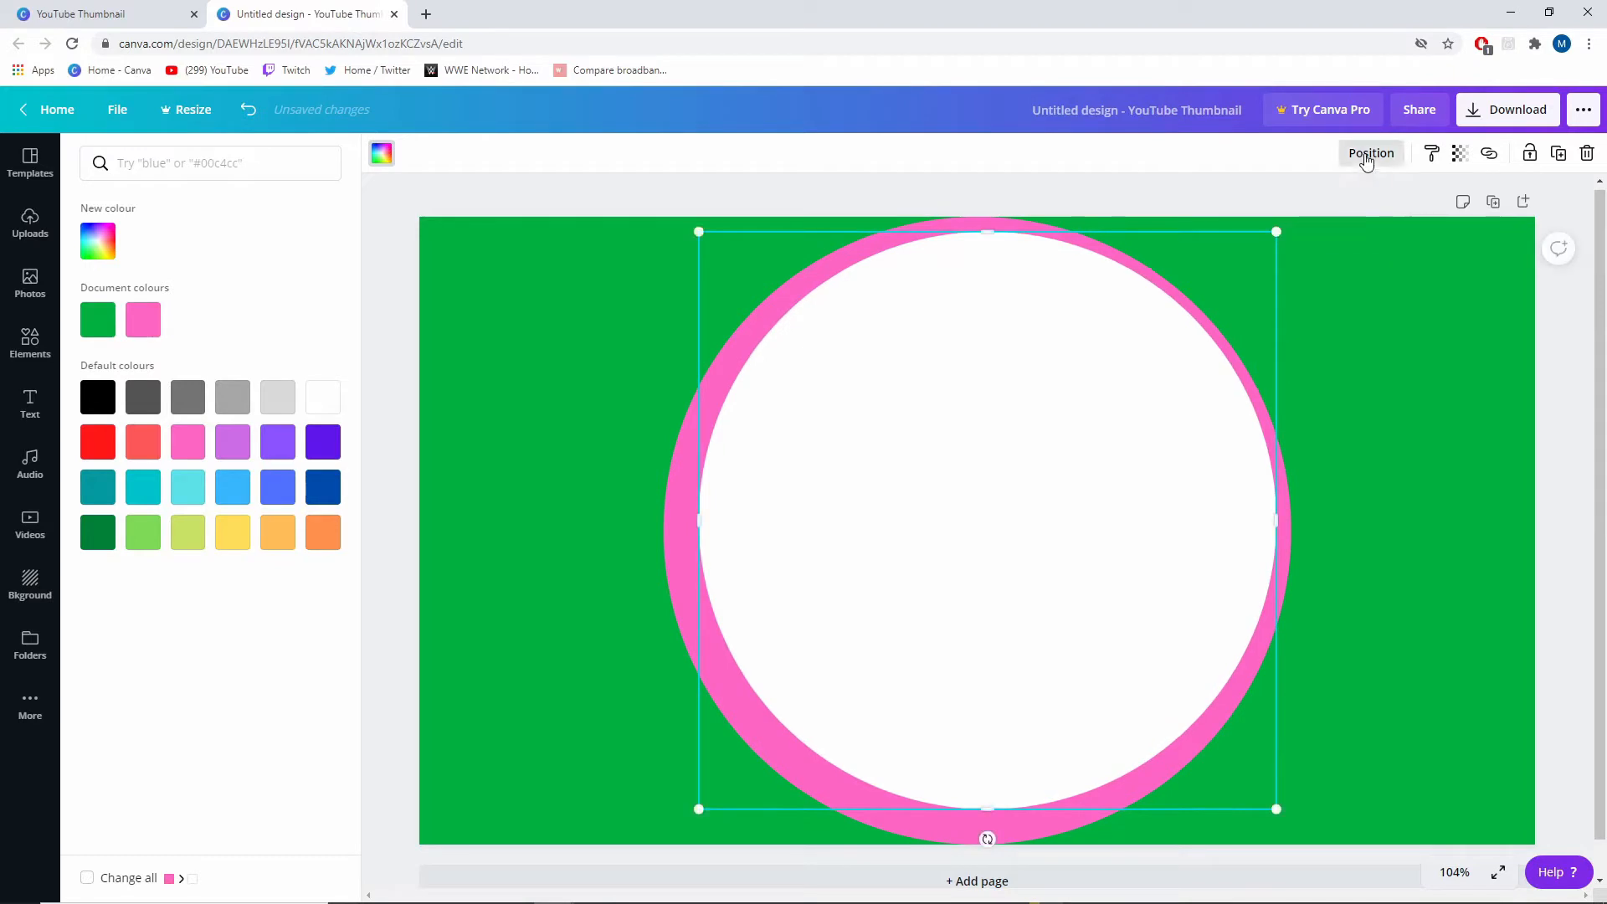
click(1370, 153)
click(1123, 305)
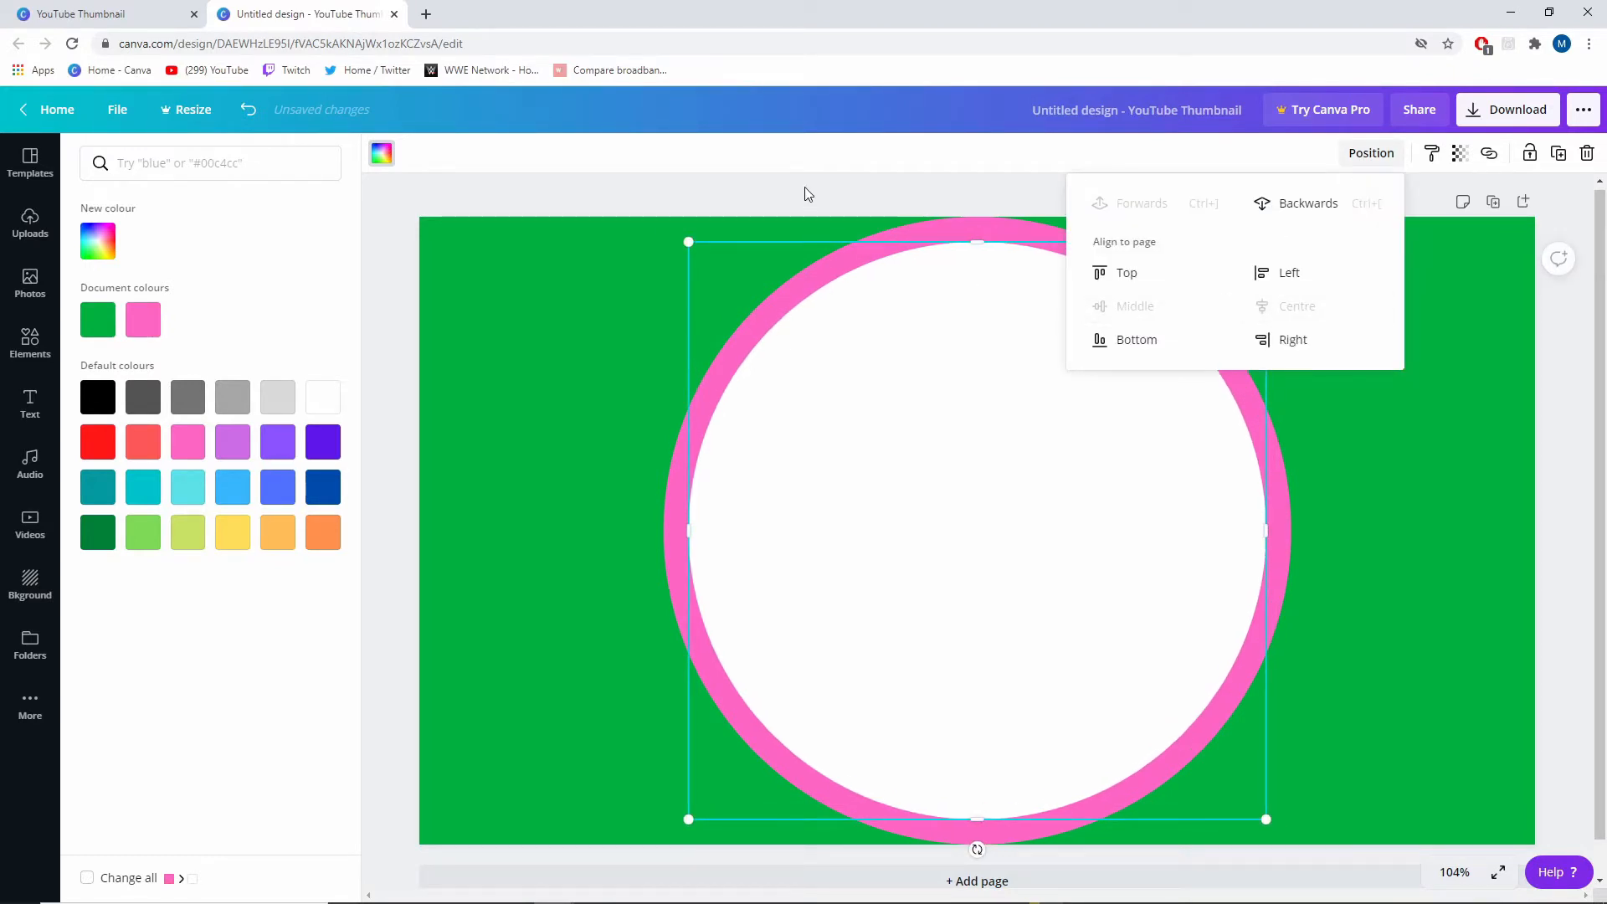
click(806, 194)
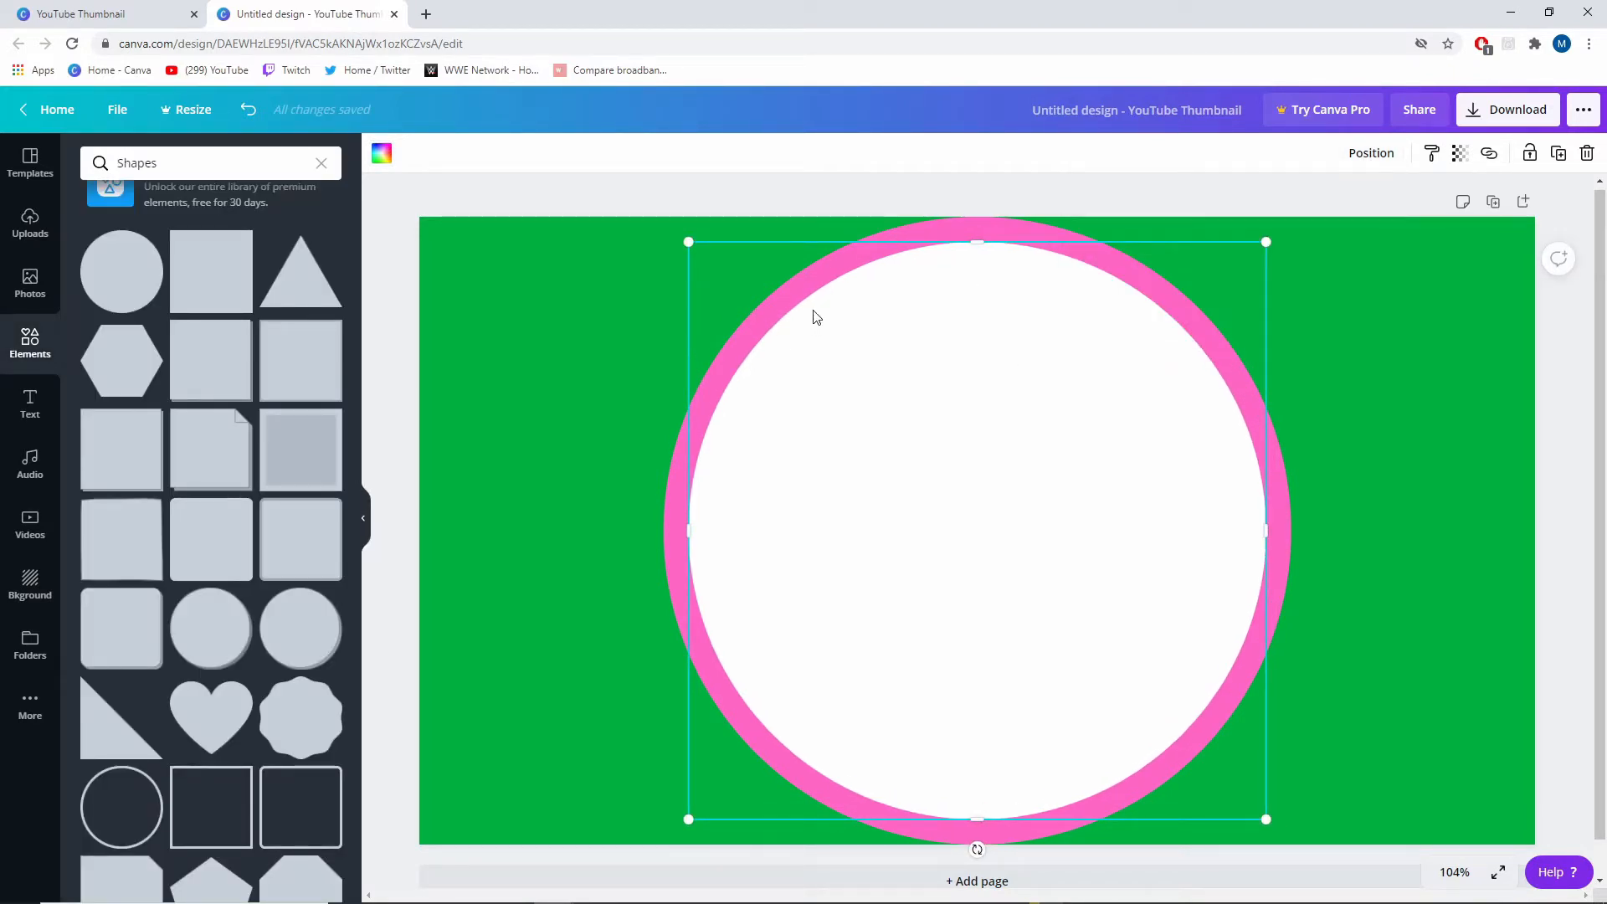
click(831, 194)
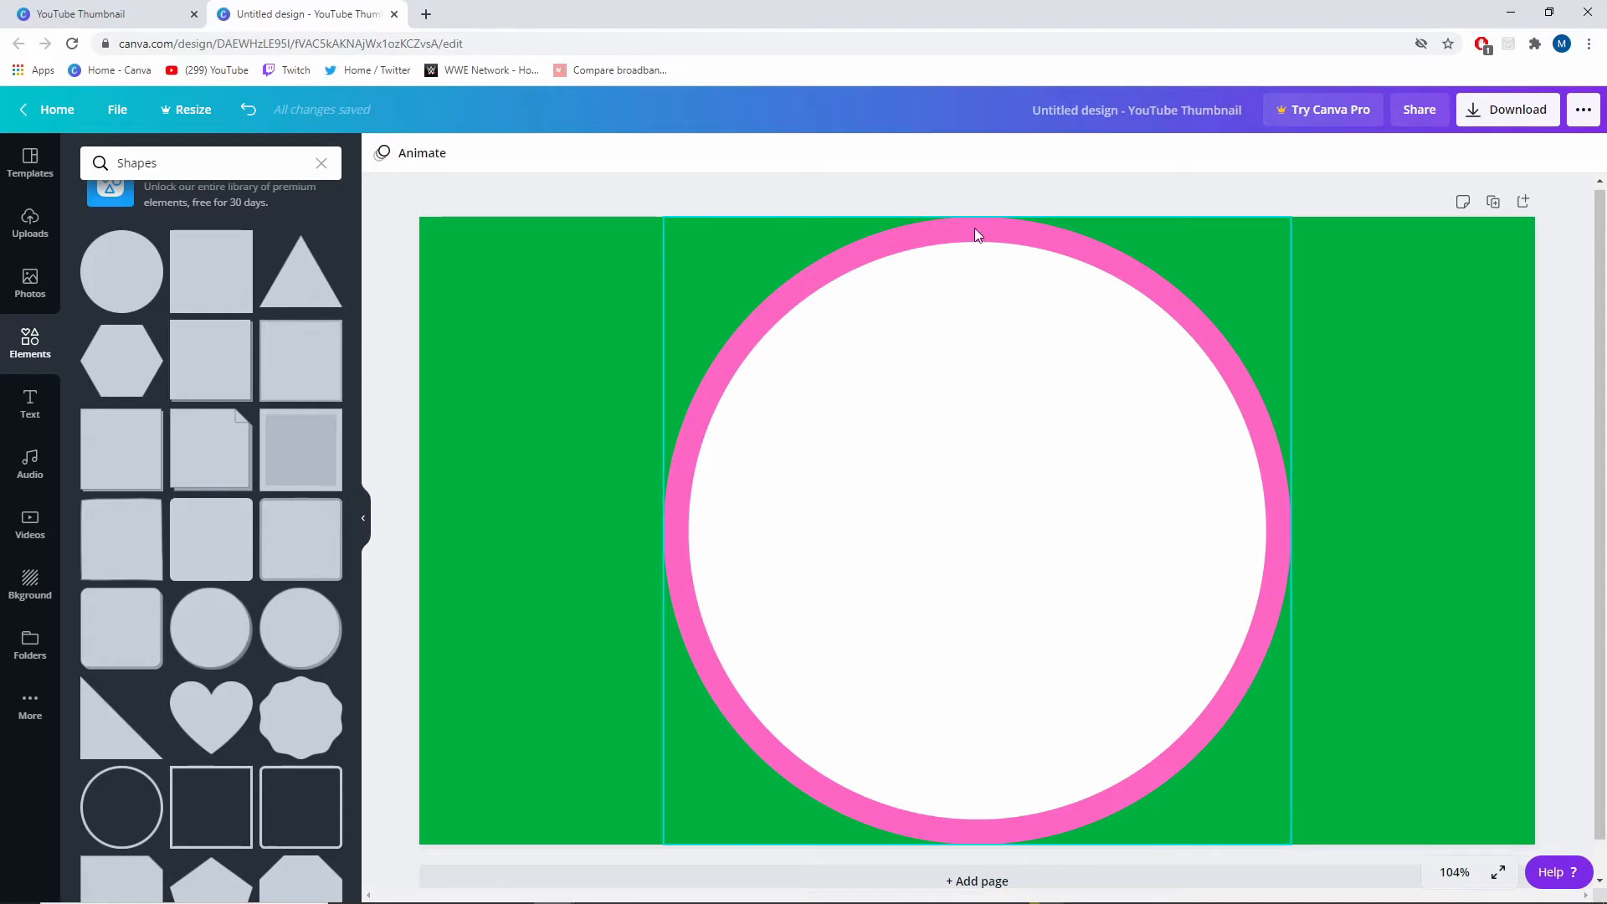
Step: Download the finished design as a PNG file
click(1512, 120)
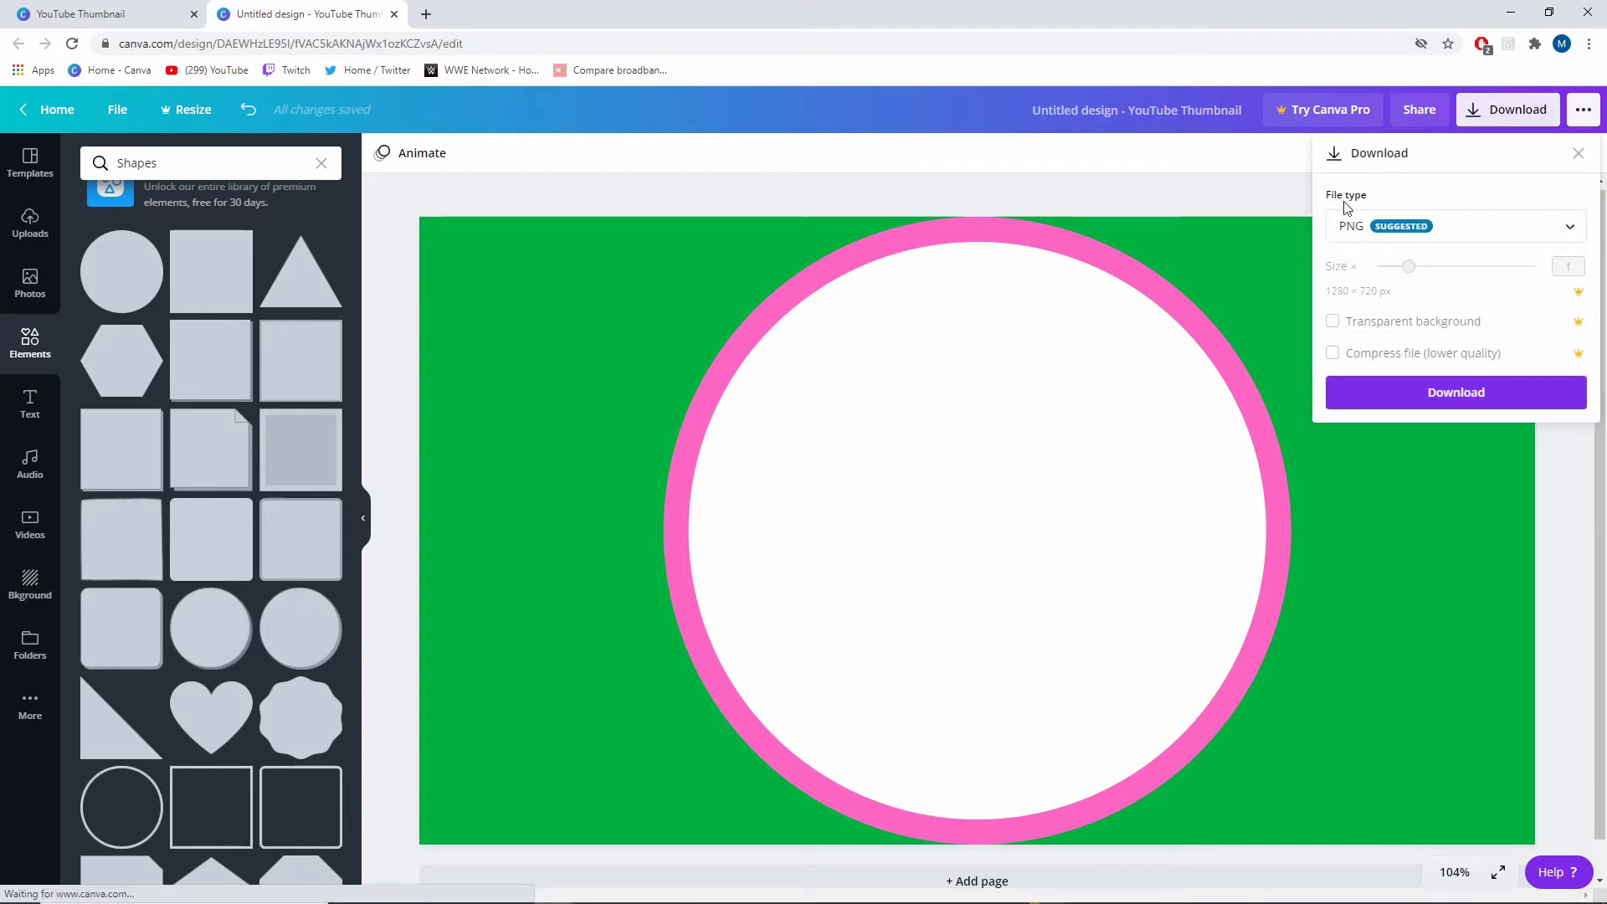
click(1443, 400)
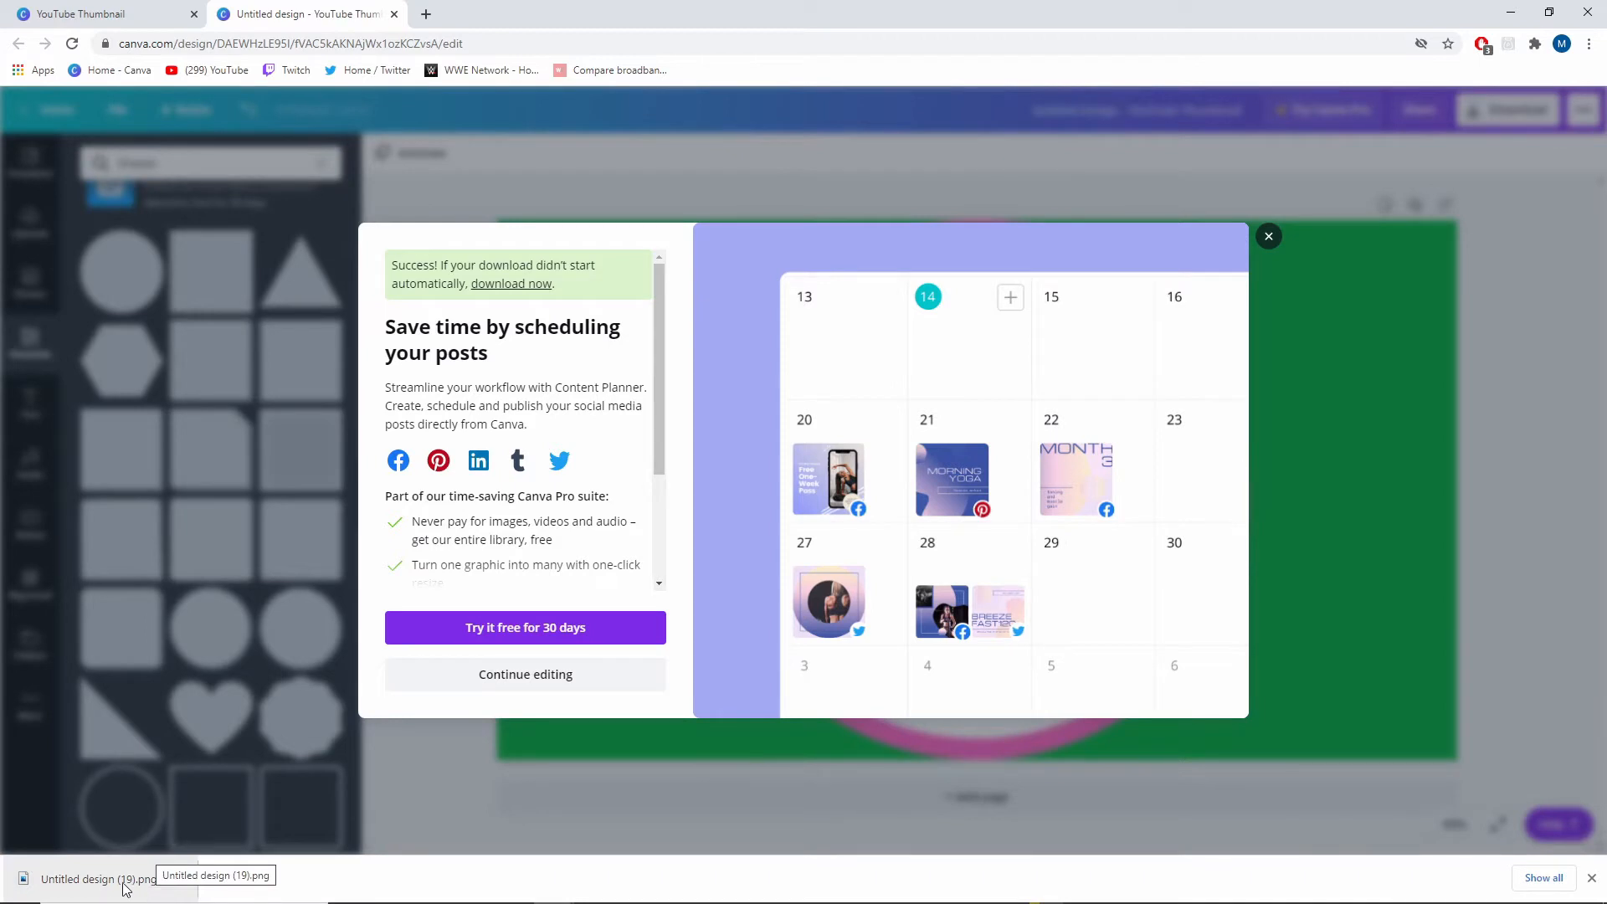
Step: Dismiss the download confirmation, switch to GIMP, and open Untitled design (19).png from the Downloads folder
click(149, 889)
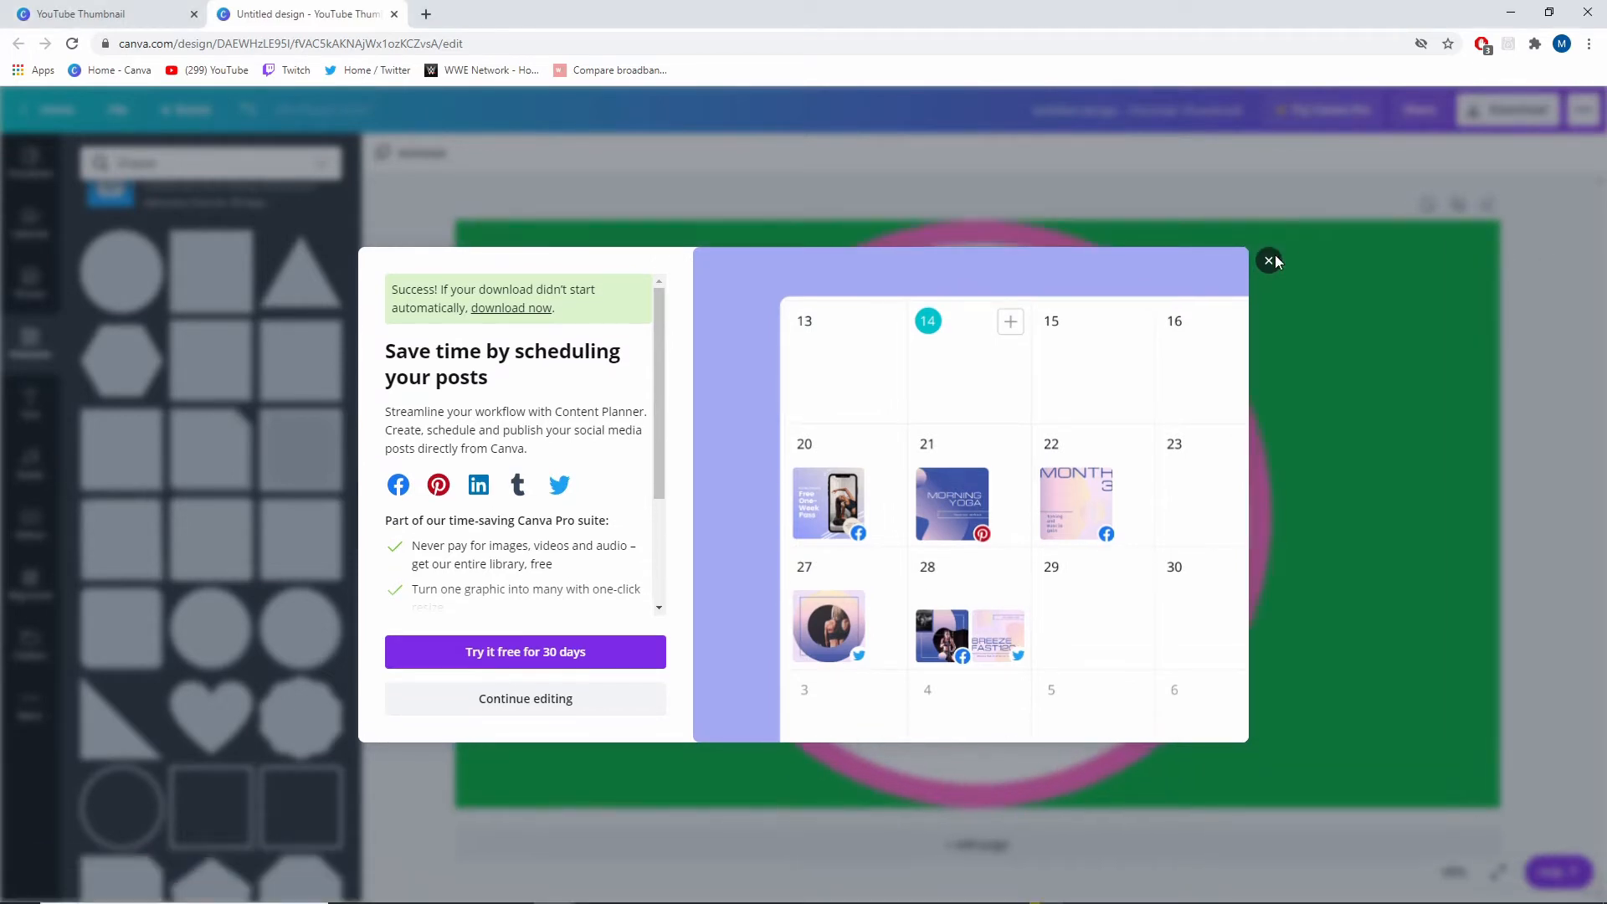
click(1266, 259)
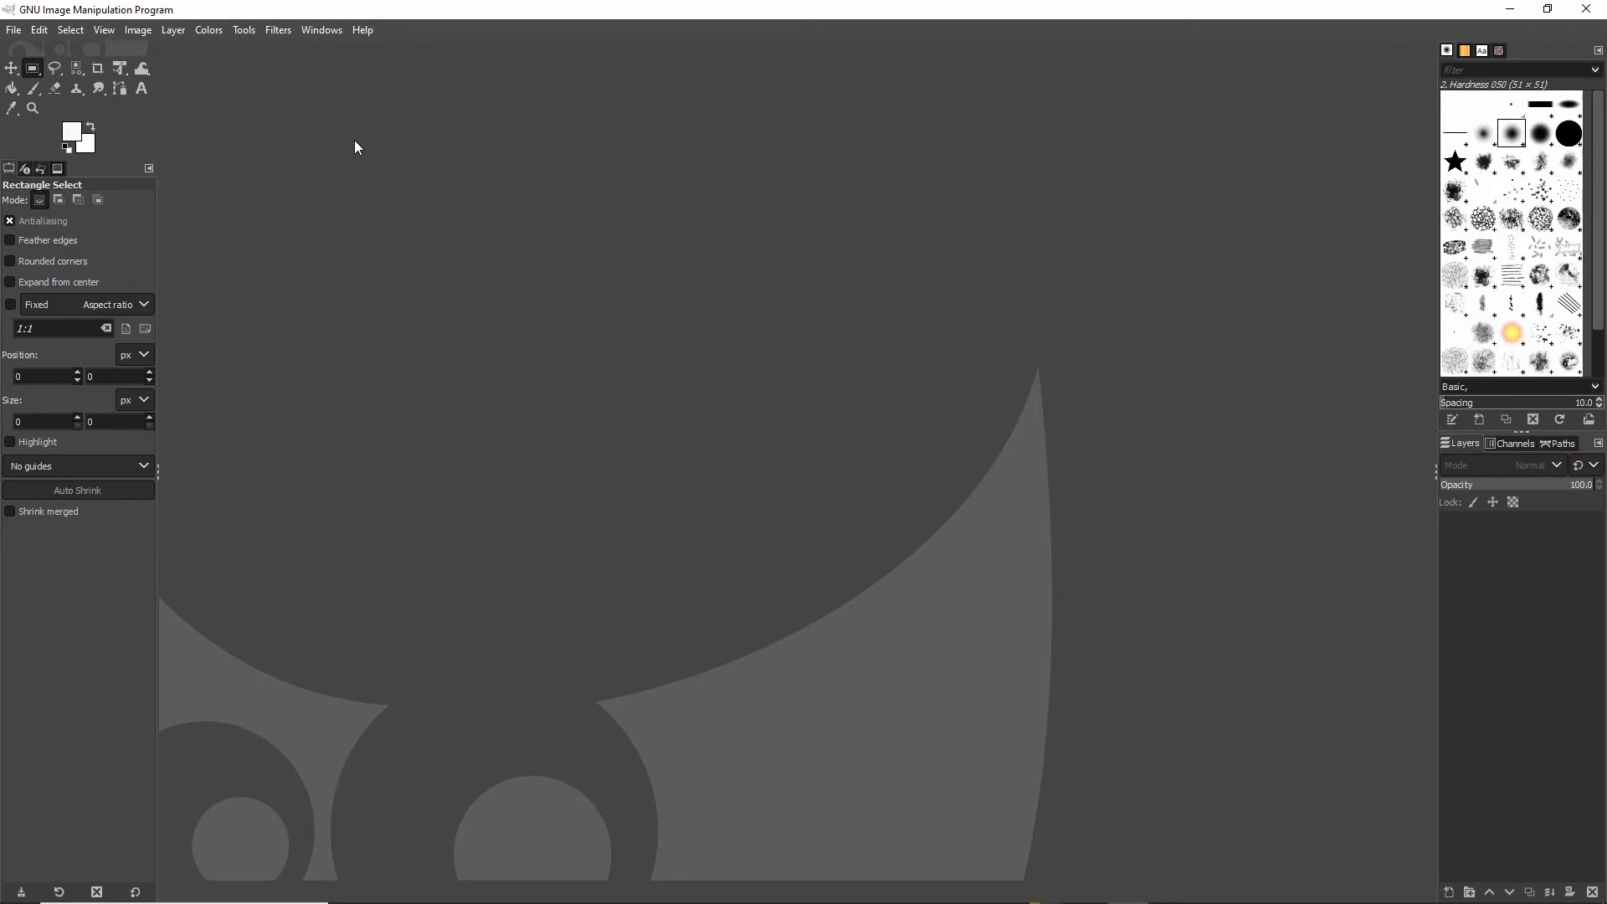
click(13, 30)
click(65, 89)
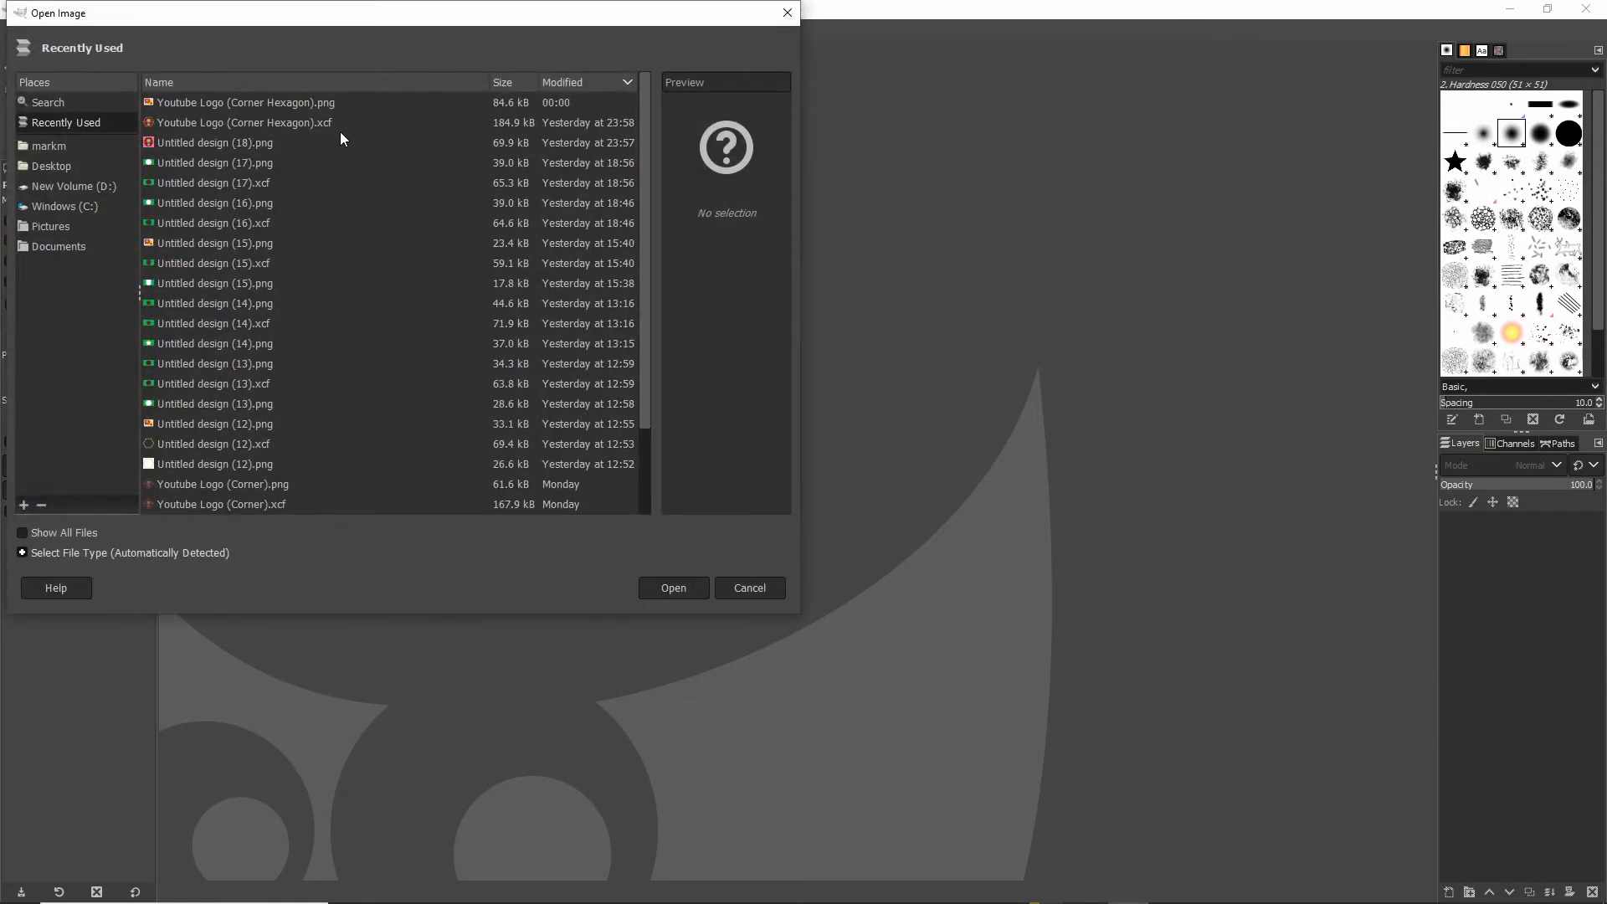
click(52, 147)
click(174, 124)
double_click(174, 124)
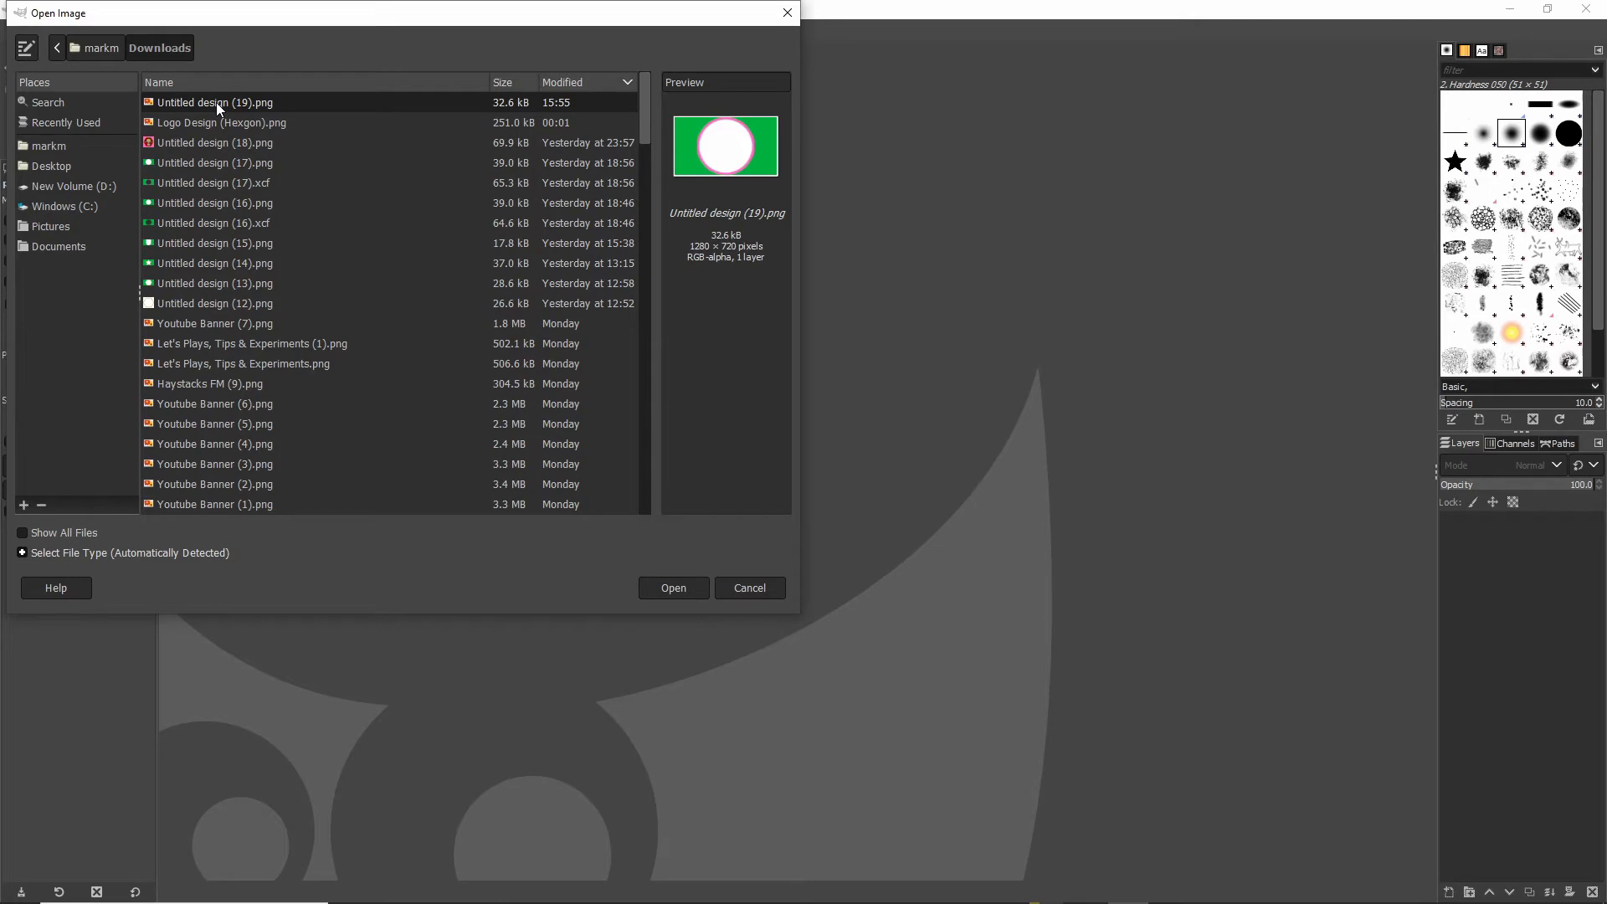
click(685, 587)
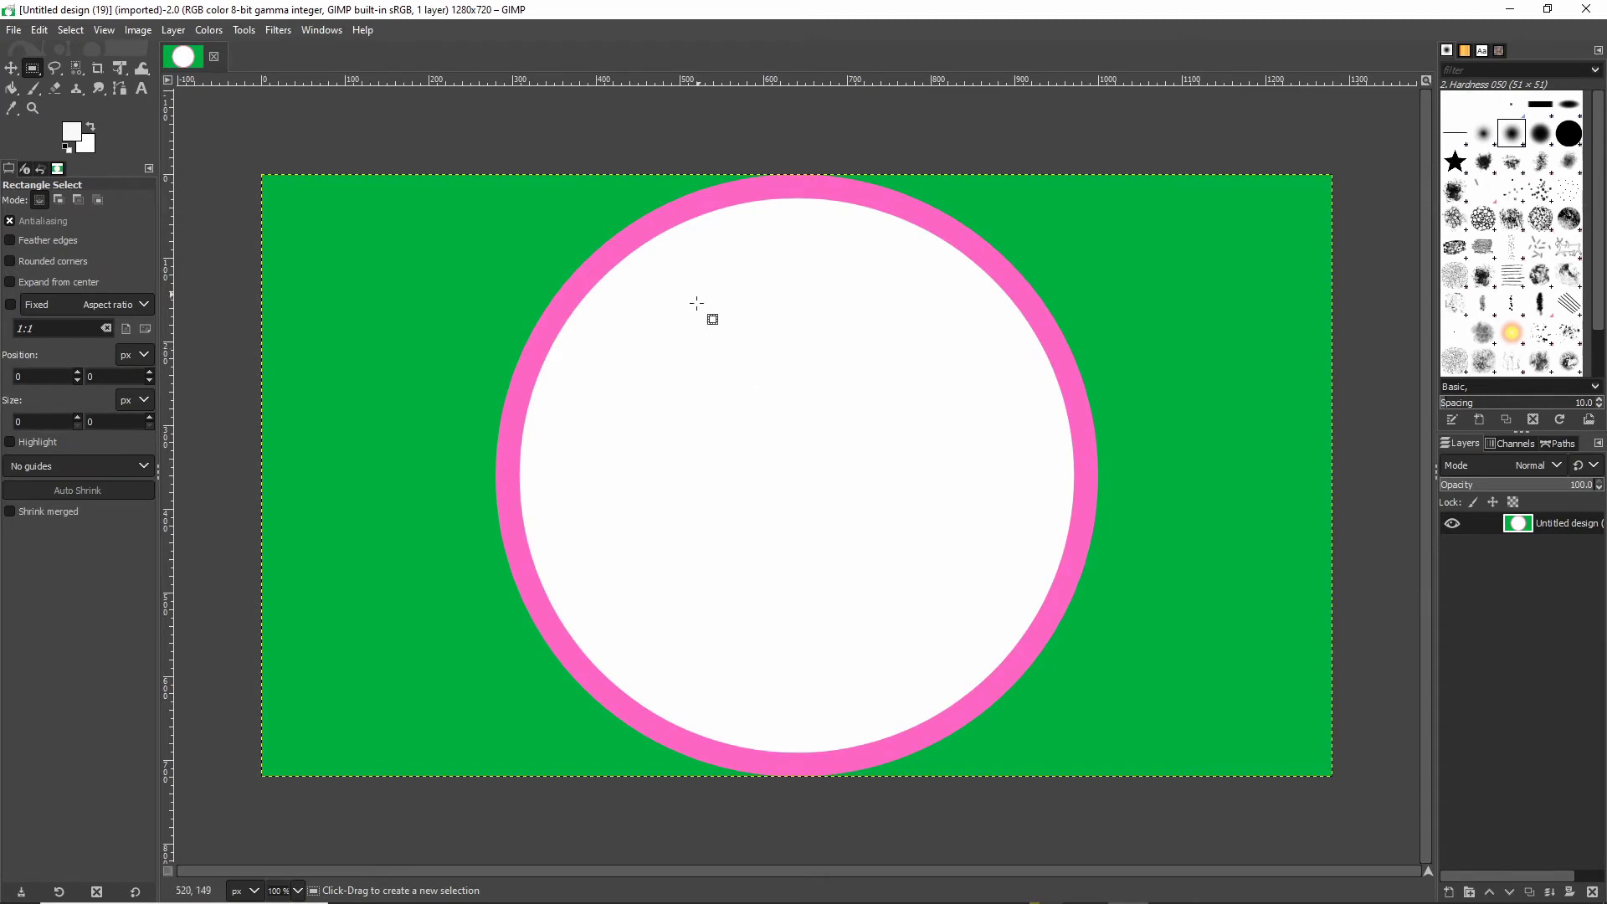
Step: Select the white circle by colour and cut it out of the image, leaving a transparent hole inside the pink ring
click(77, 66)
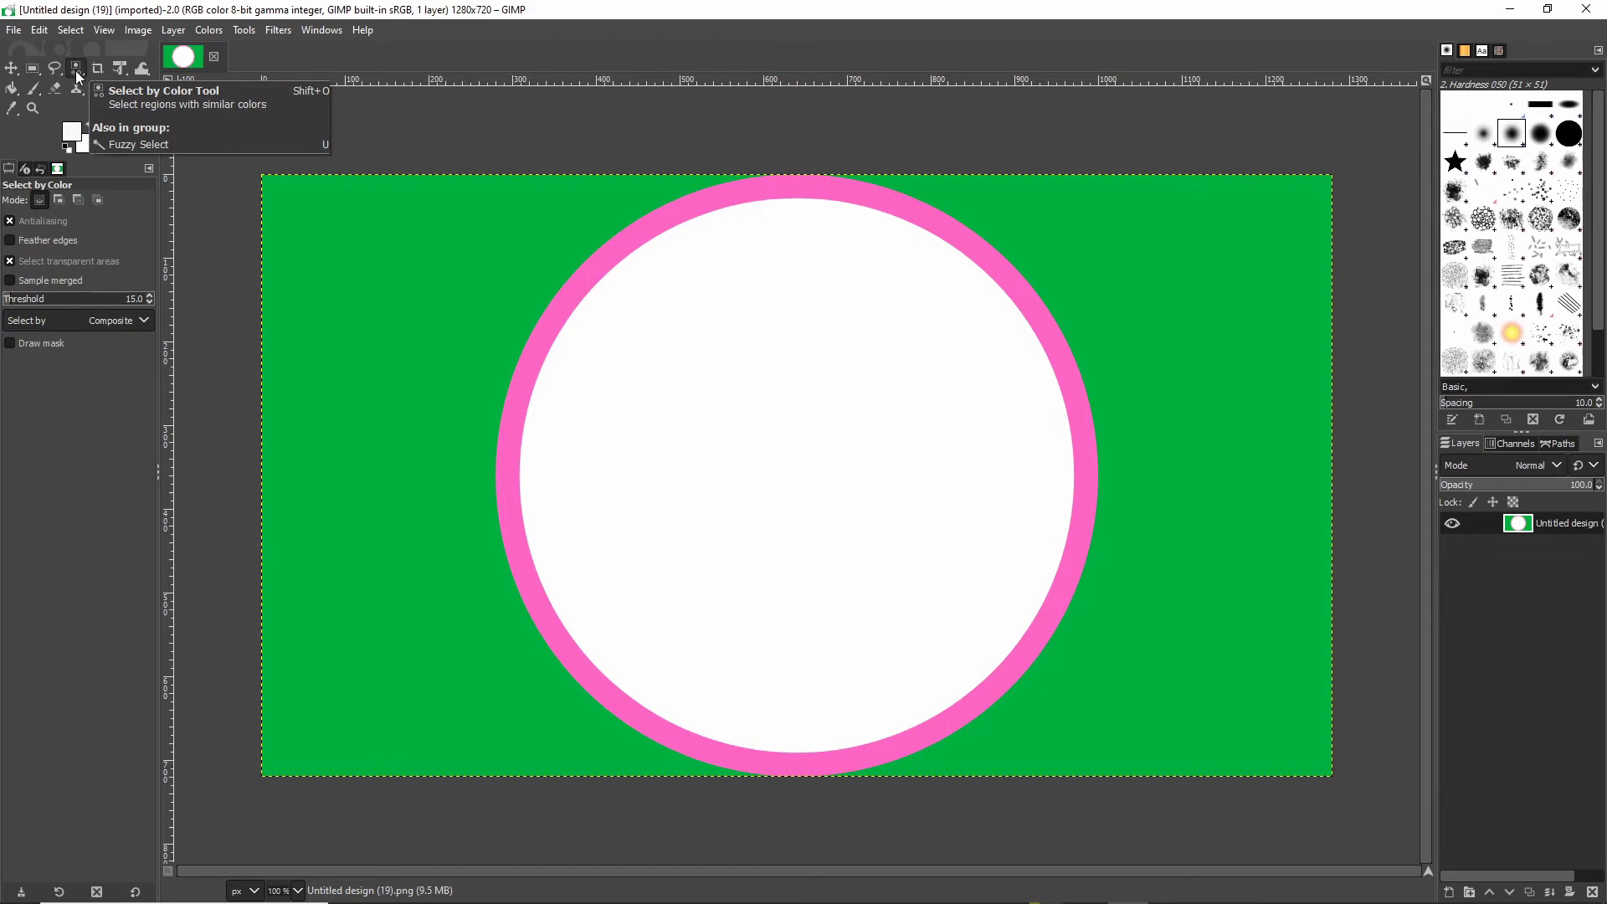
click(755, 349)
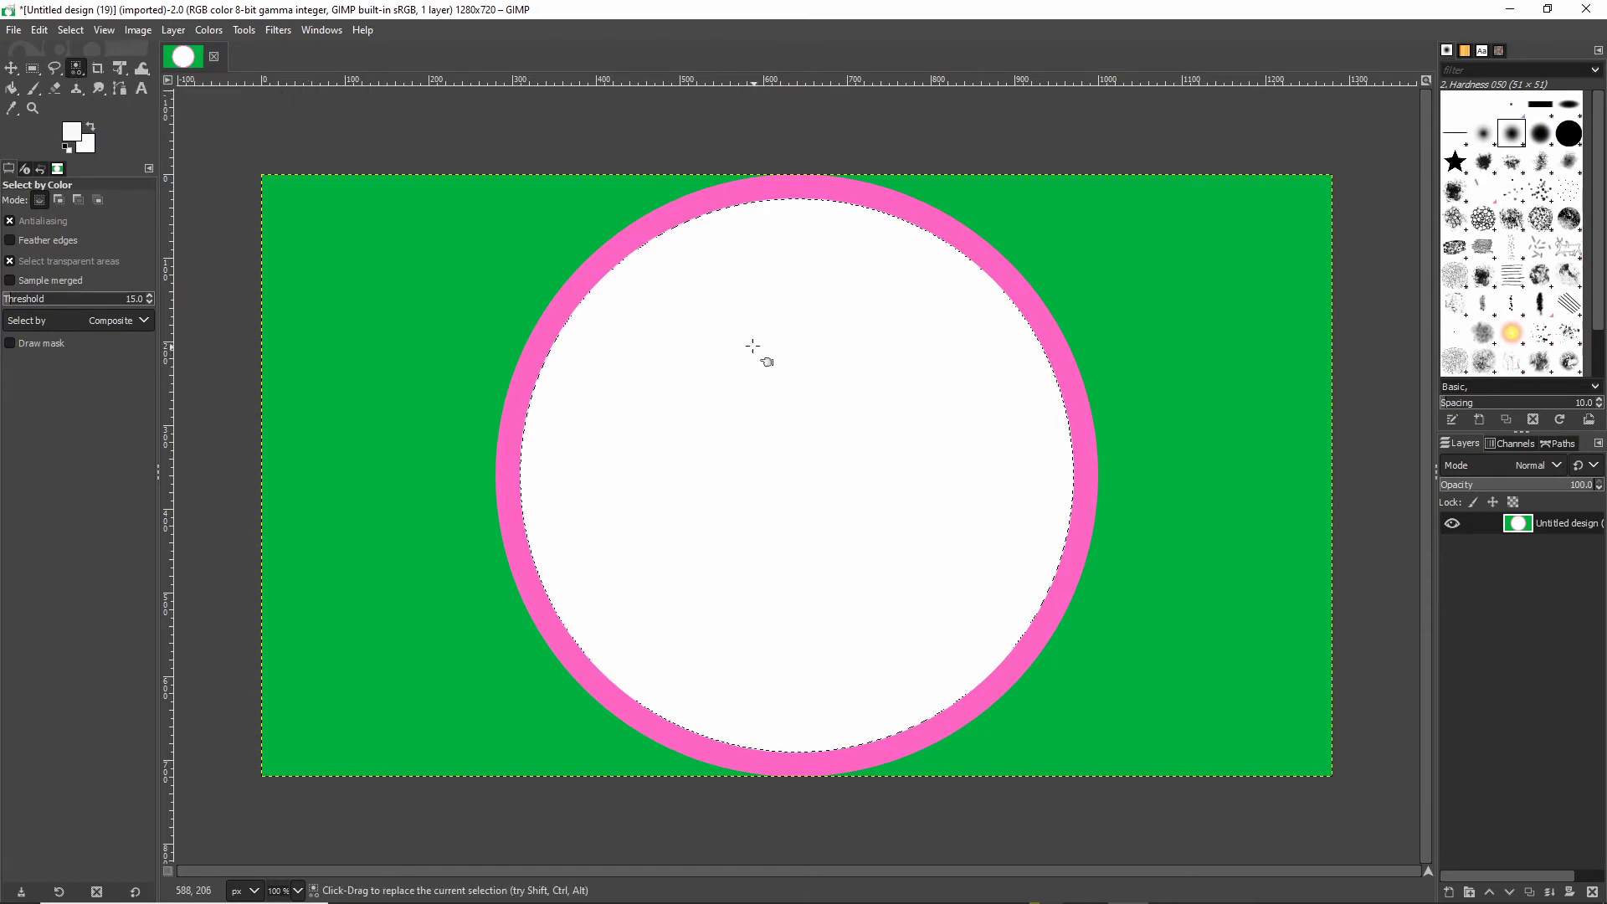
right_click(820, 344)
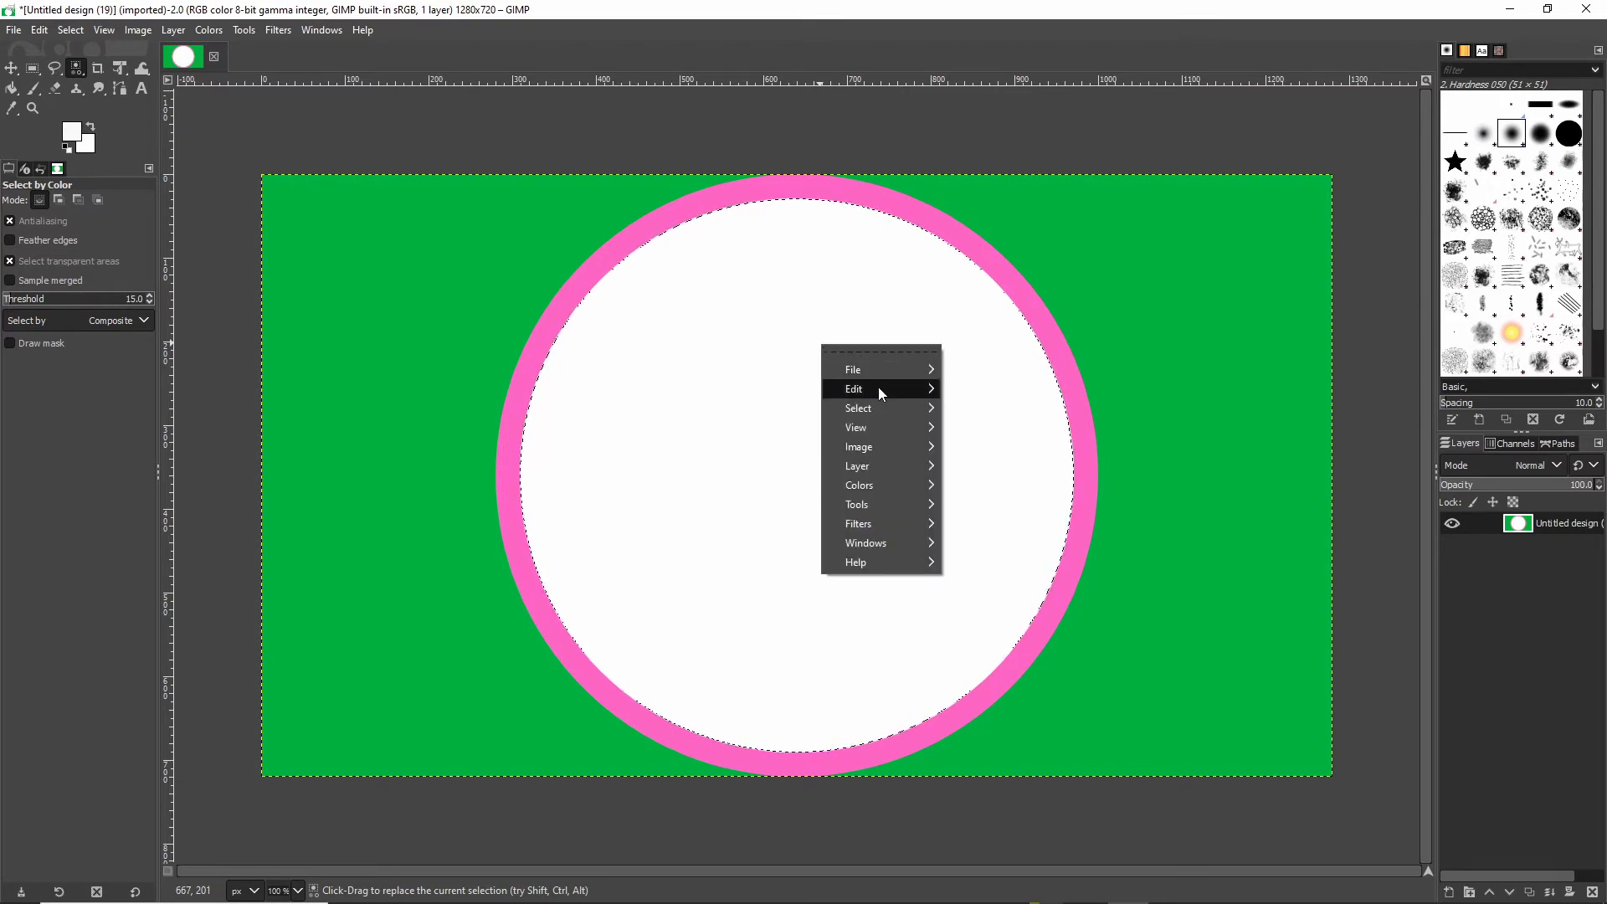
mouse_move(877, 387)
click(1023, 460)
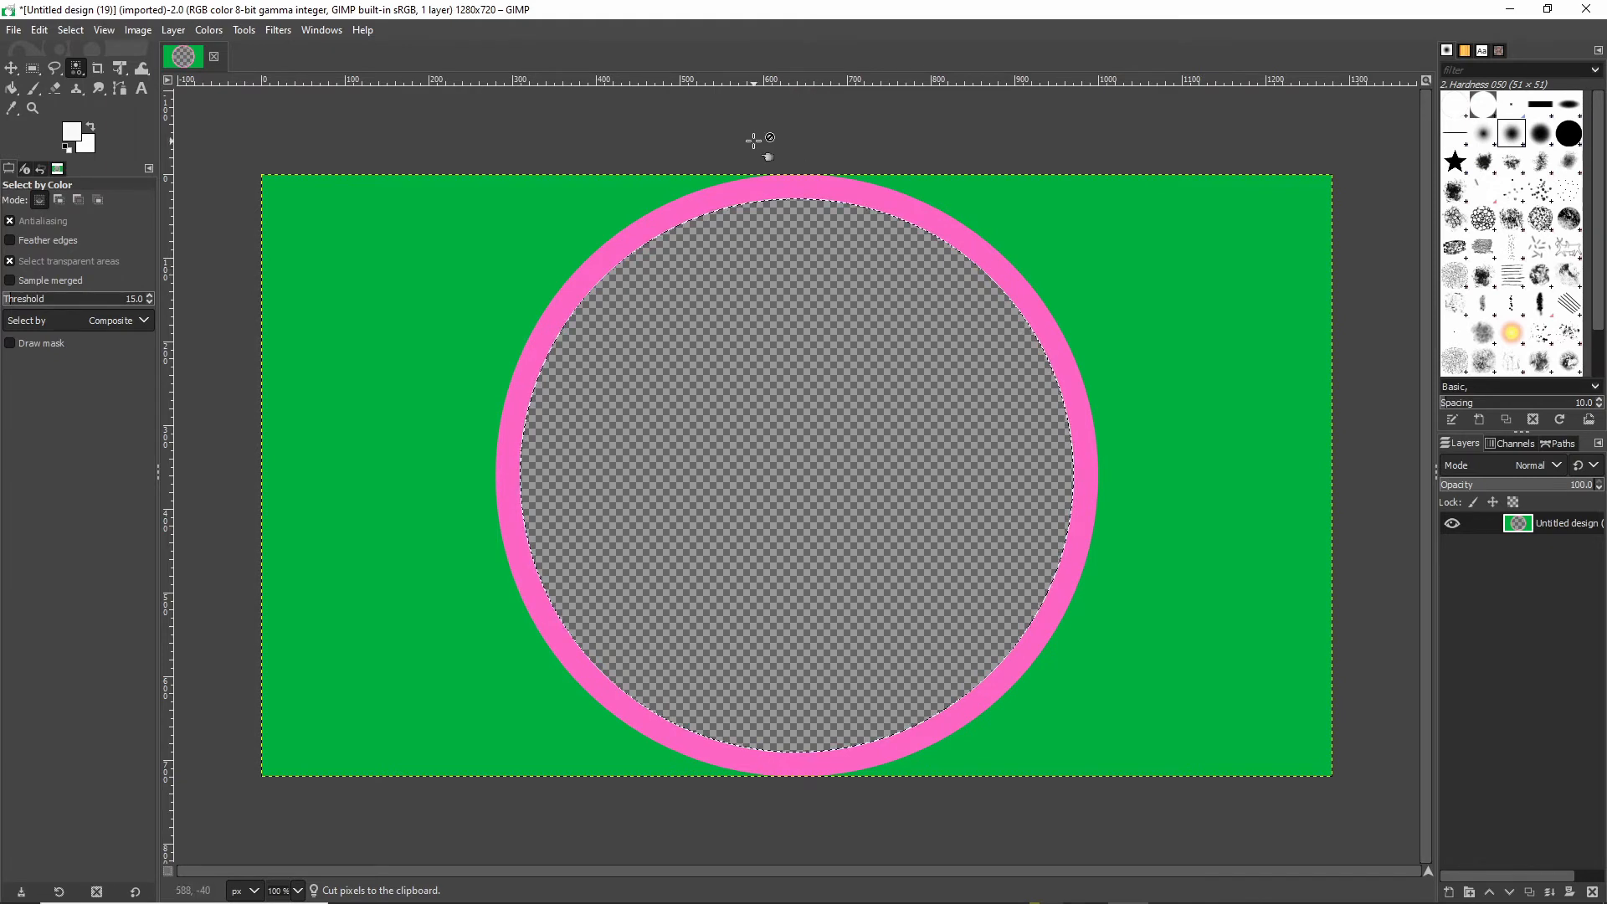
Step: Save the edited image as Untitled design (19).xcf in the Downloads folder
click(10, 27)
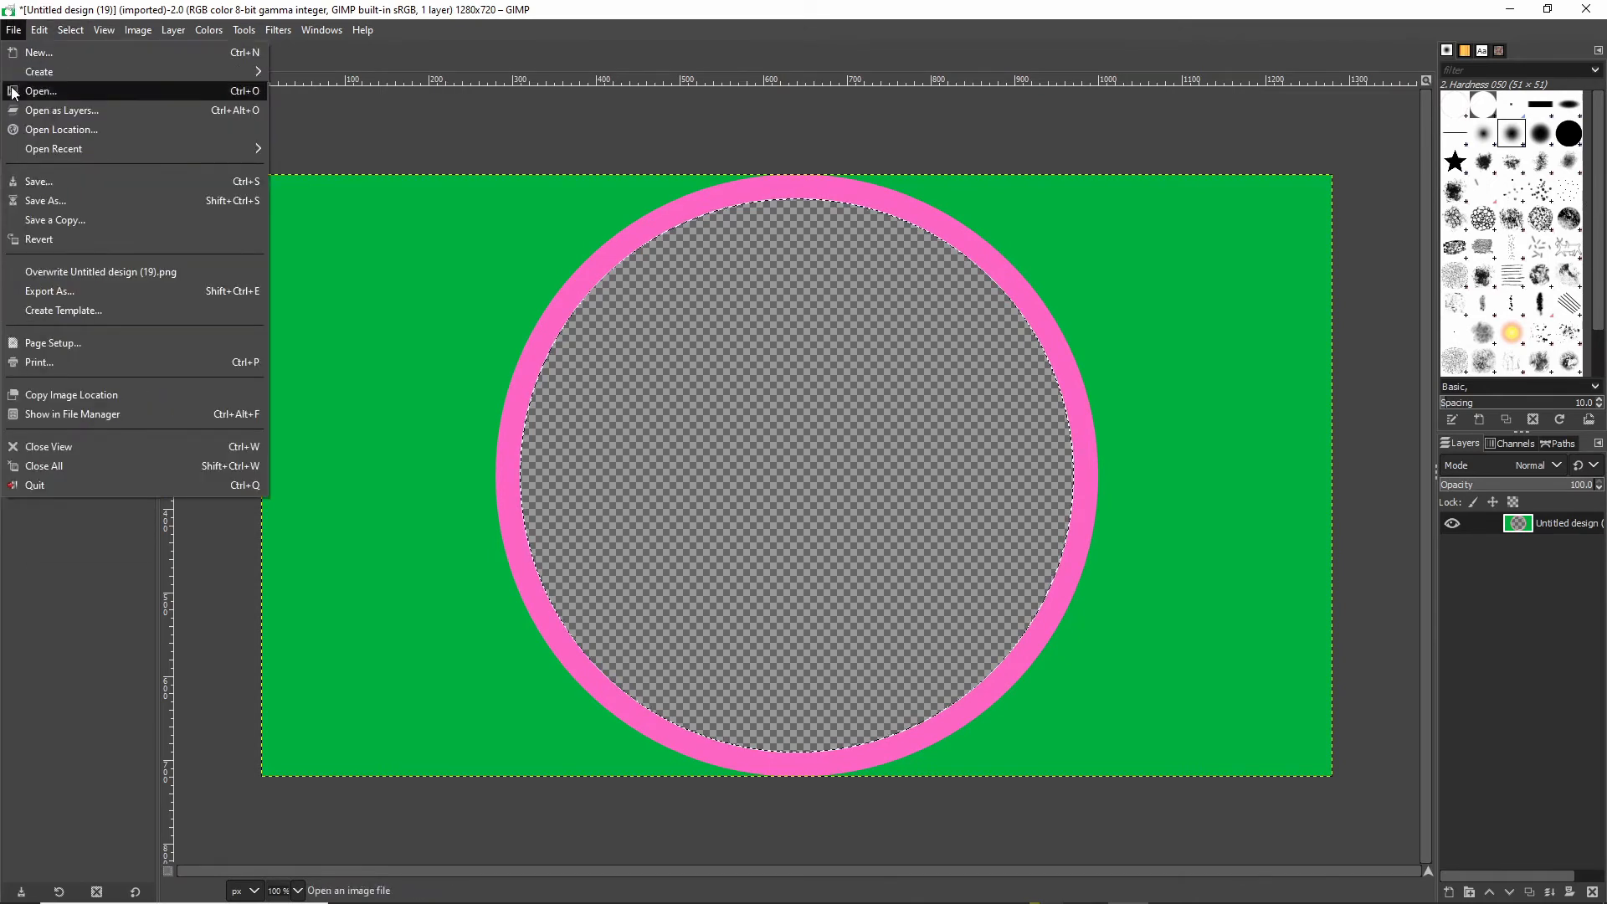
click(42, 201)
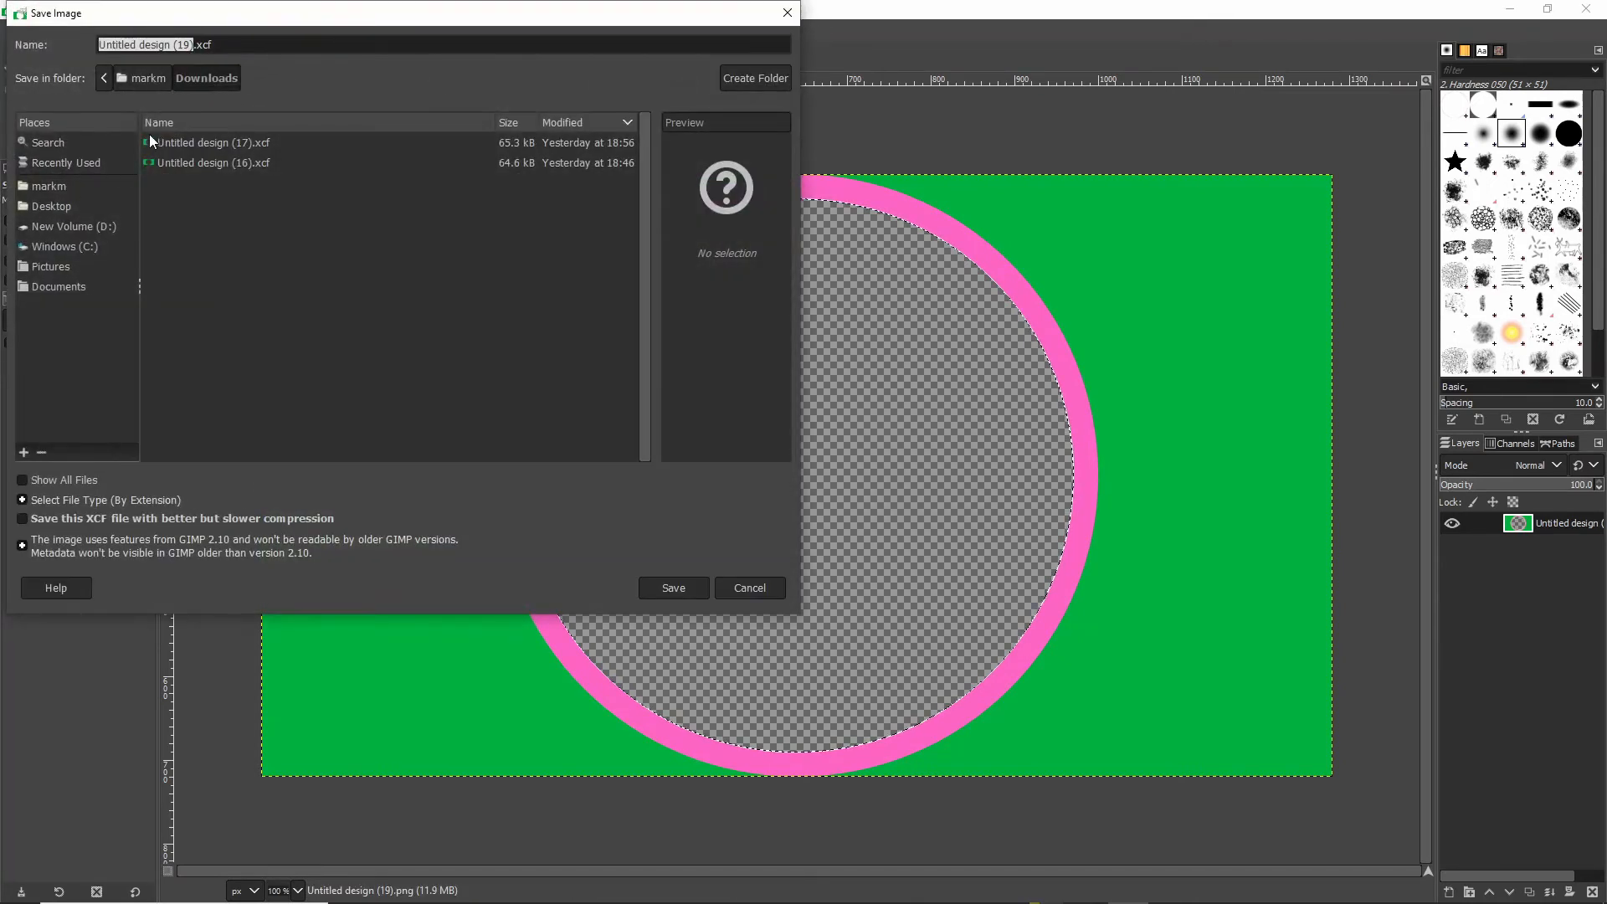
click(668, 588)
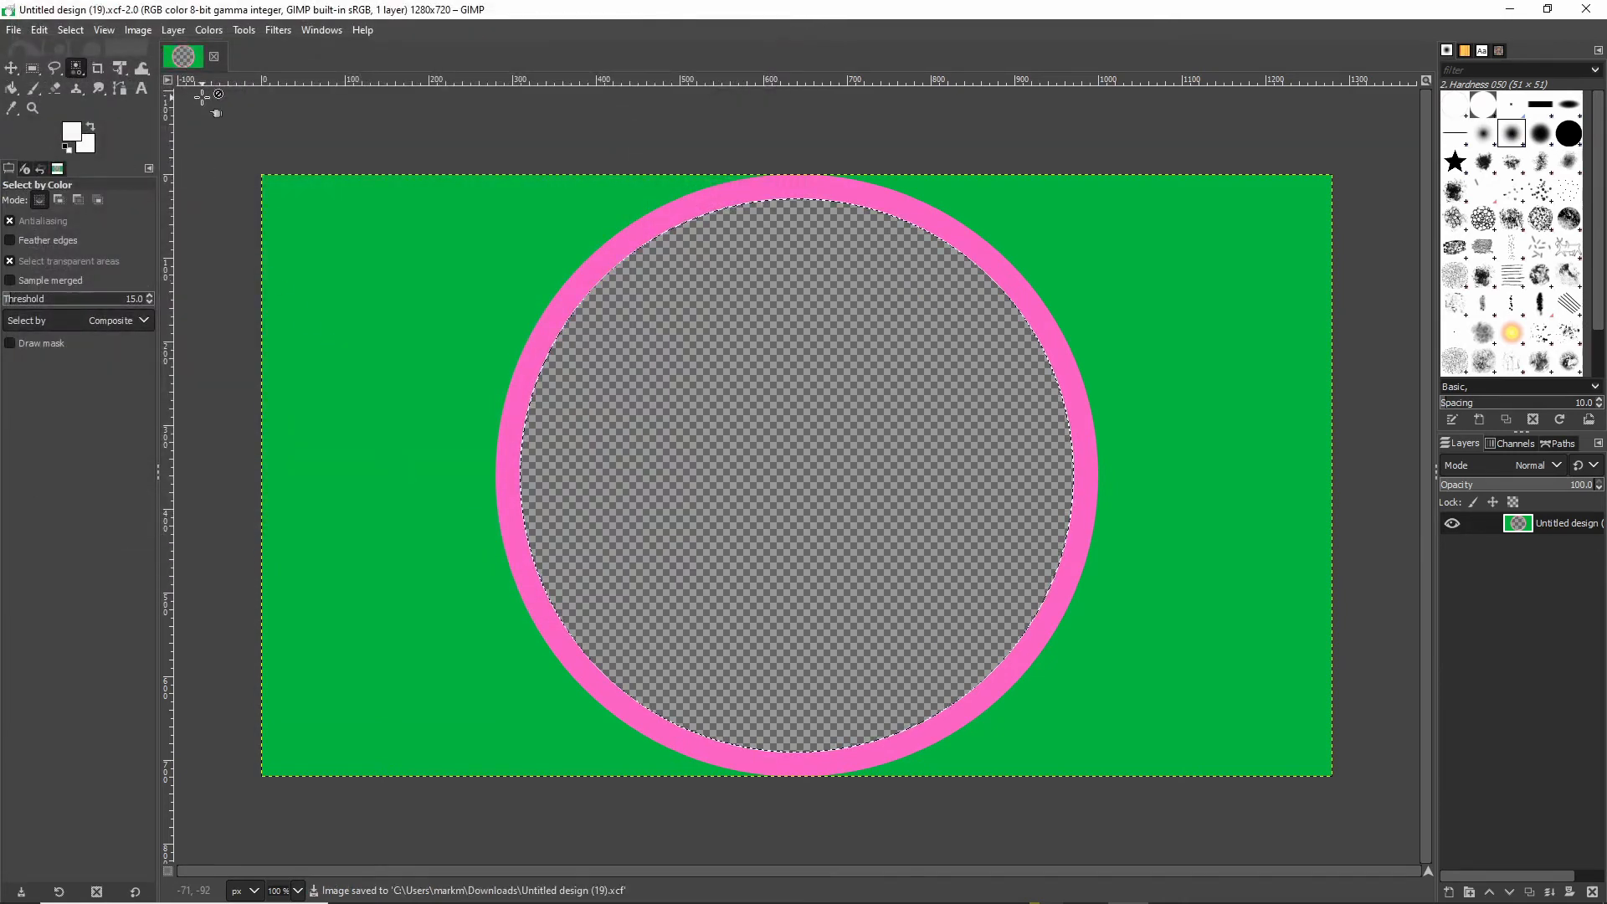
Step: Export the image as Untitled design (19).png to Downloads, replacing the existing file and keeping the current PNG options
click(15, 31)
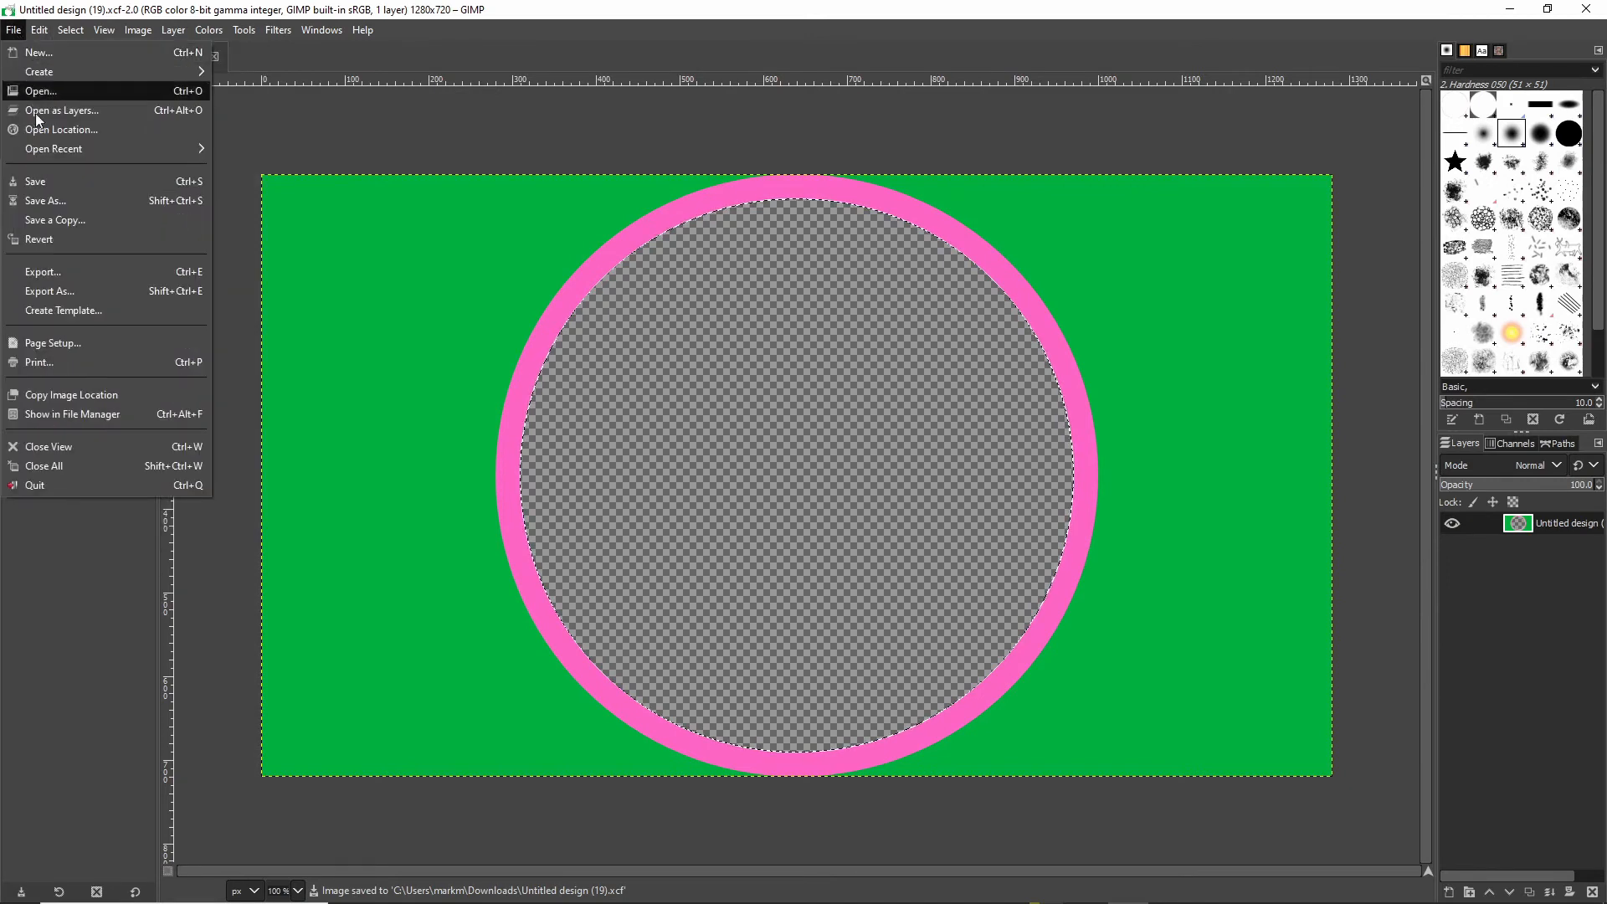
click(64, 273)
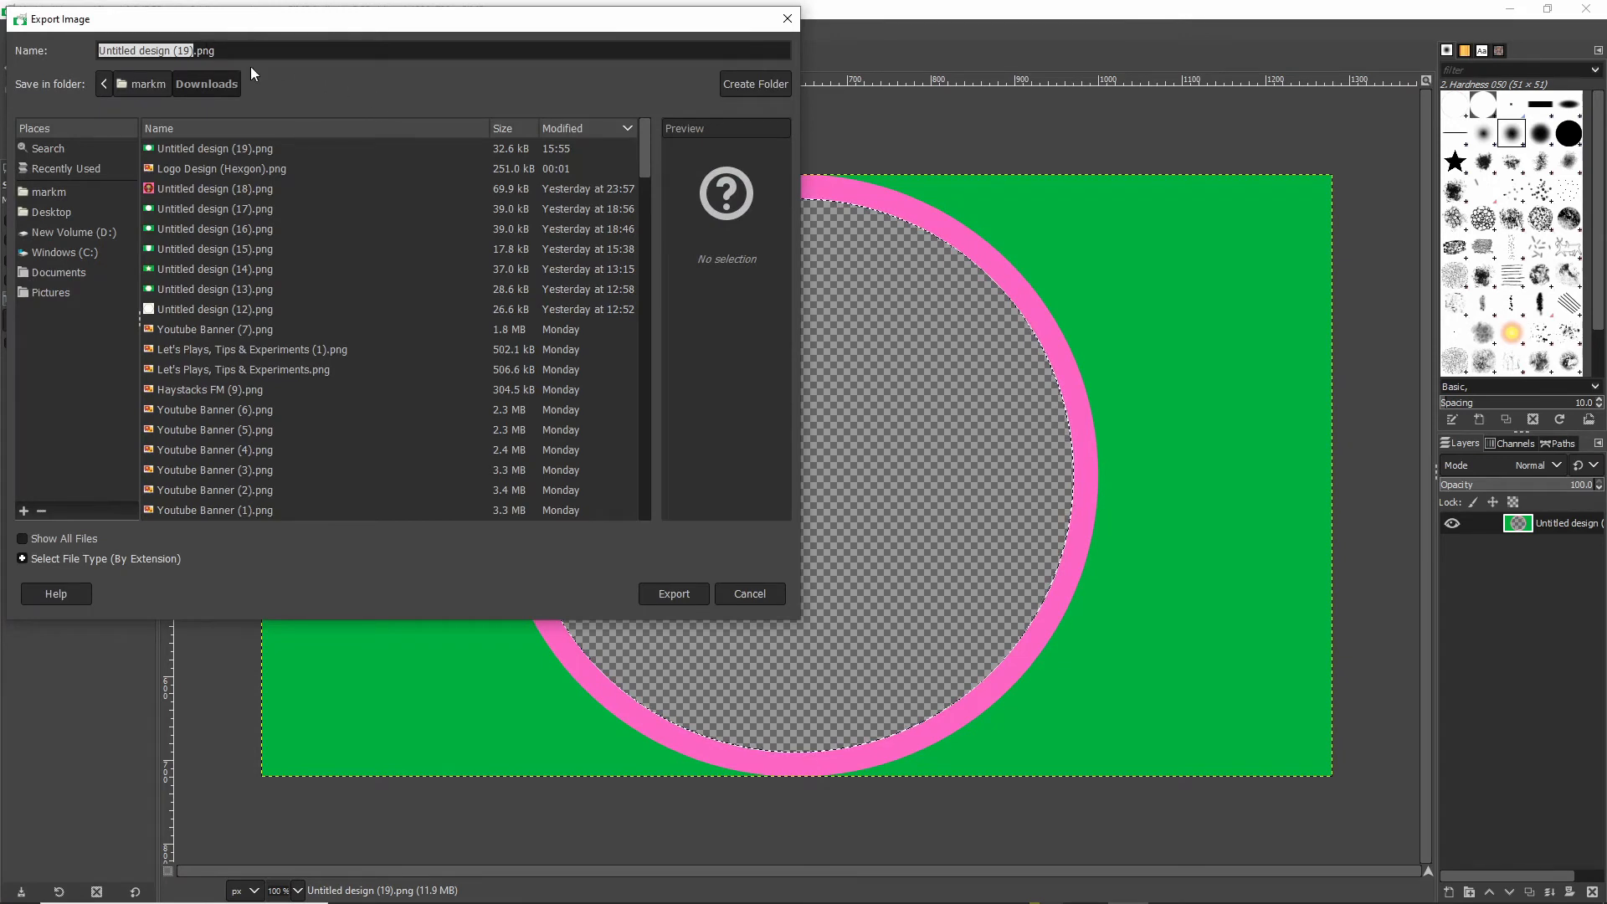
click(679, 589)
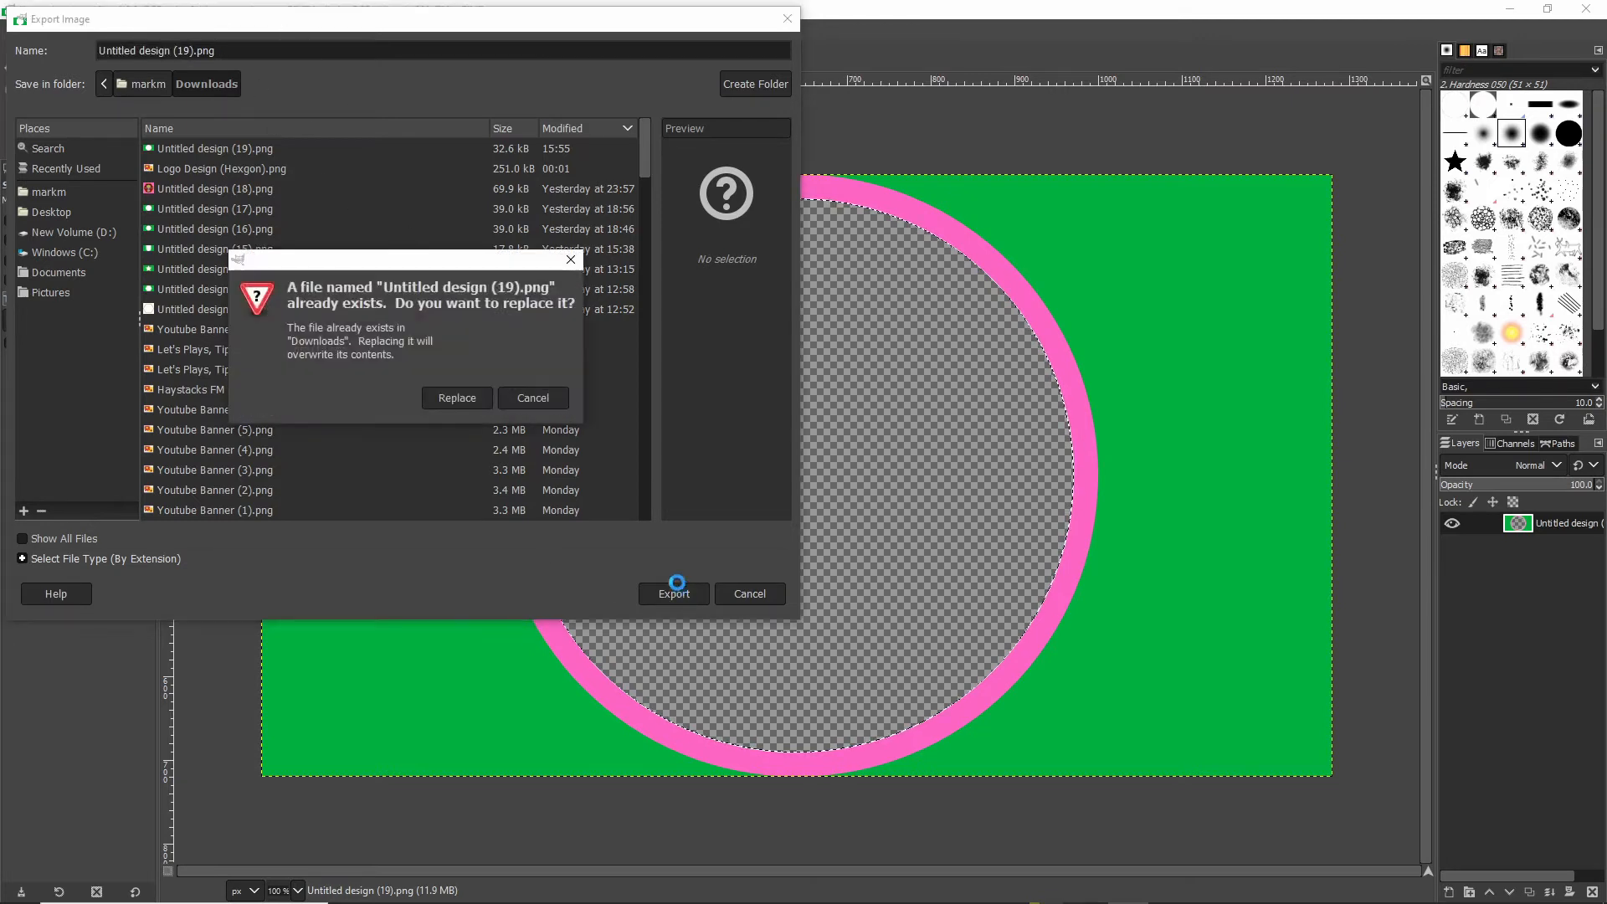
click(454, 395)
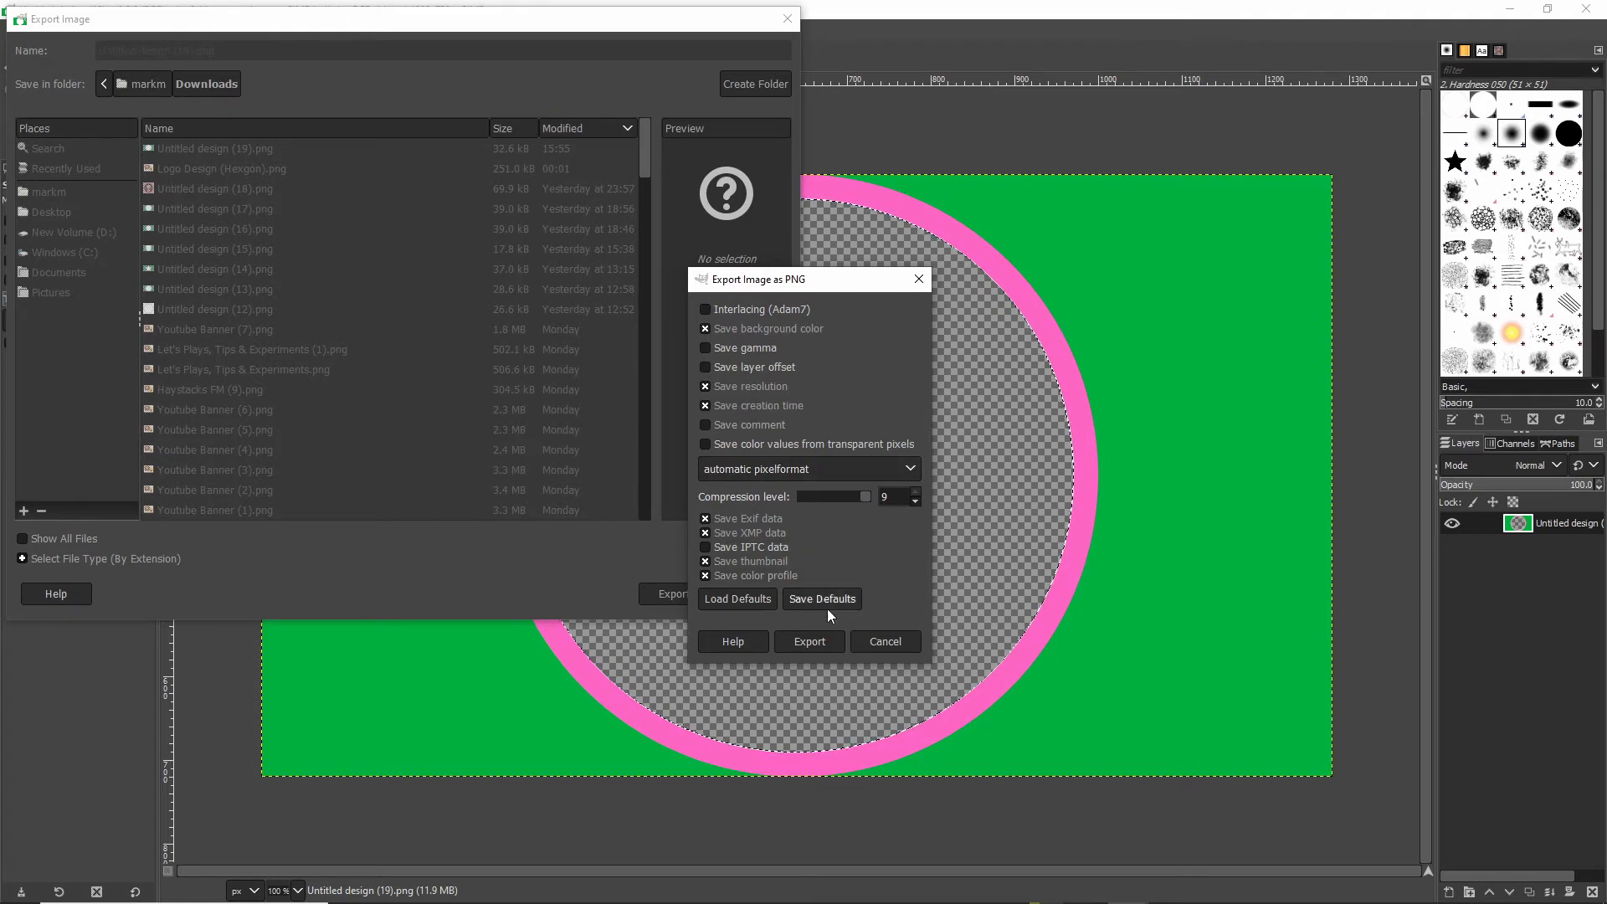
click(810, 641)
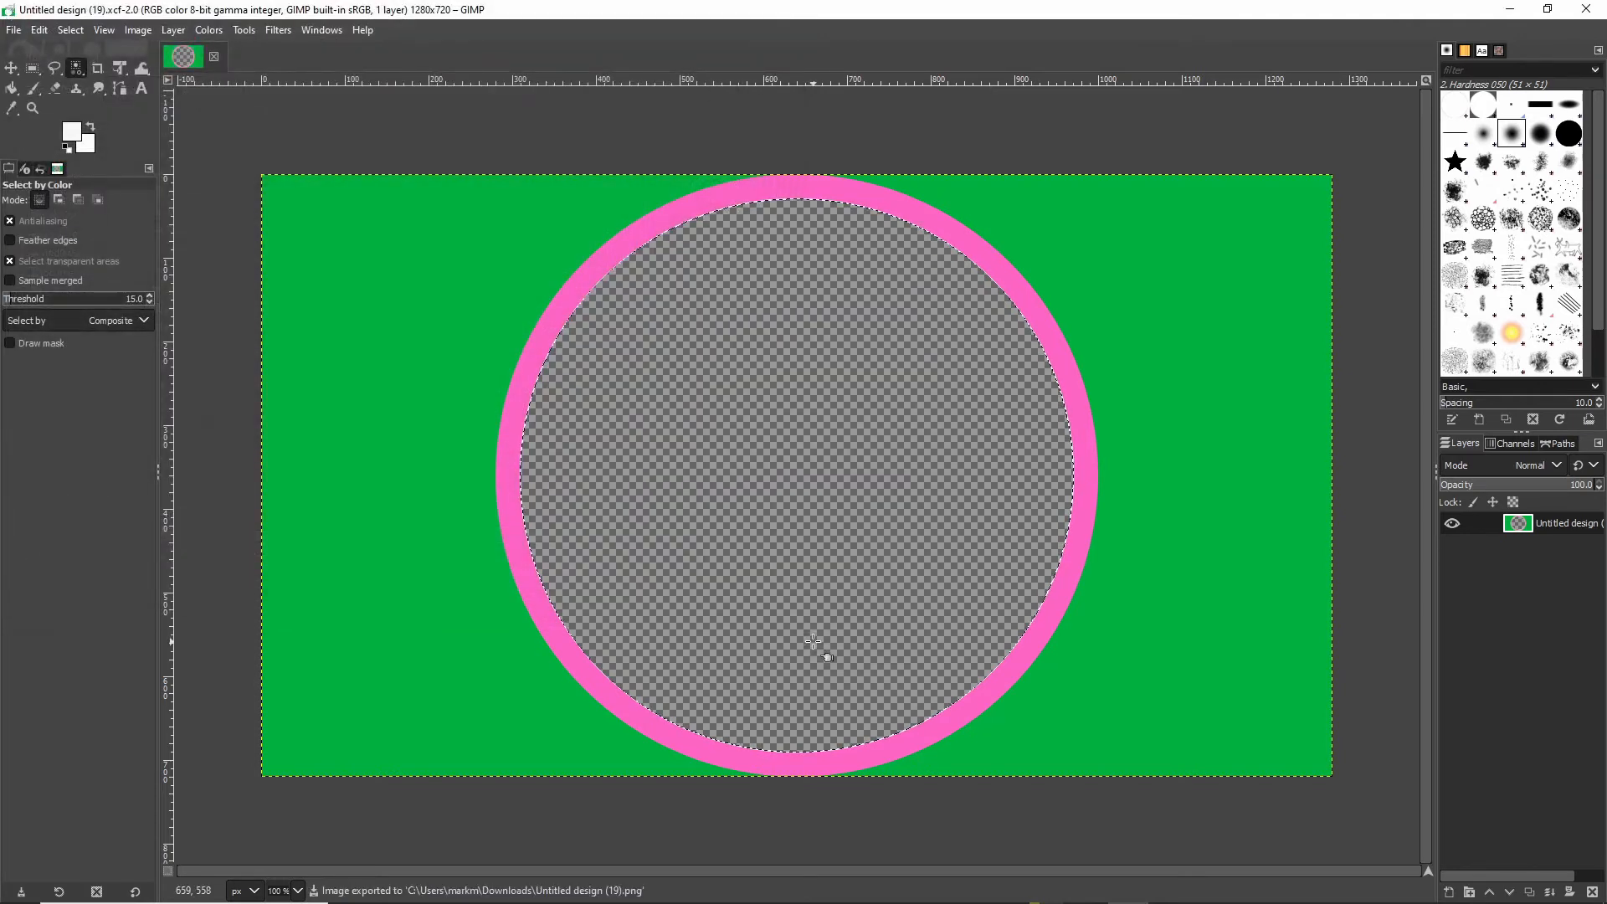